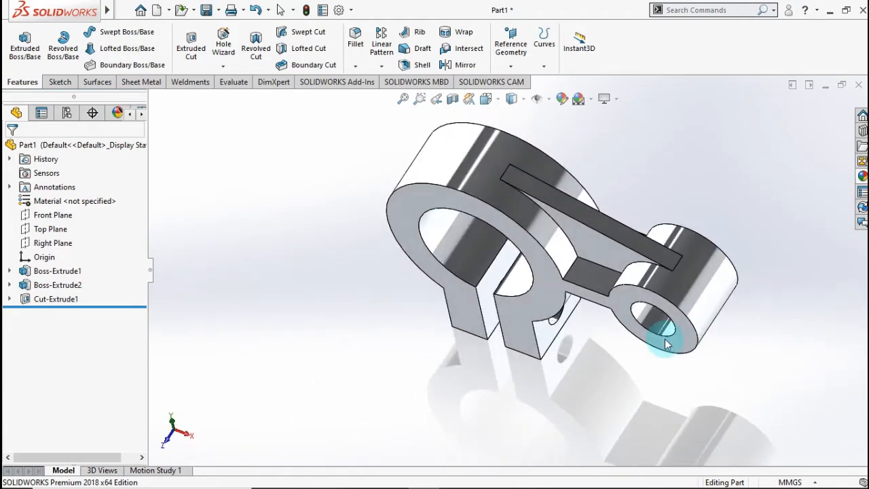
Start a sketch on the Front Plane and draw two concentric circles at the origin, about 142 mm and 69 mm in diameter
{"action": "key", "text": "ctrl+7"}
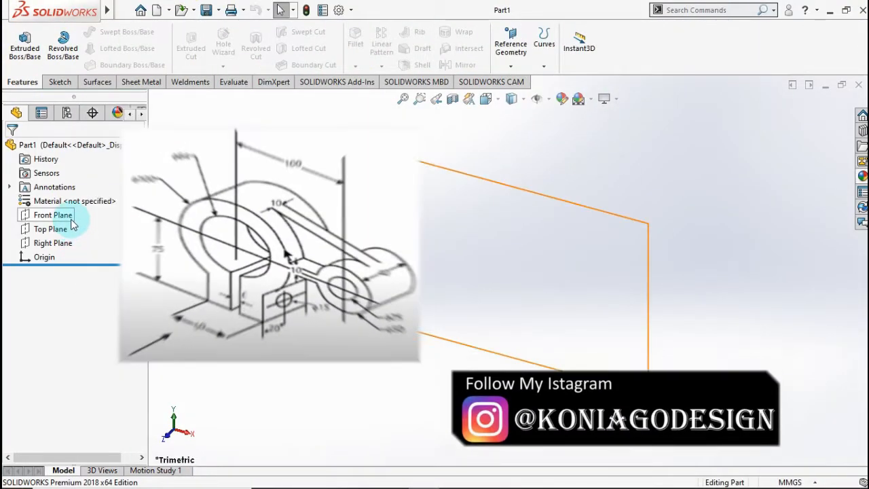
{"action": "left_click", "coordinate": [55, 214]}
{"action": "left_click", "coordinate": [73, 201]}
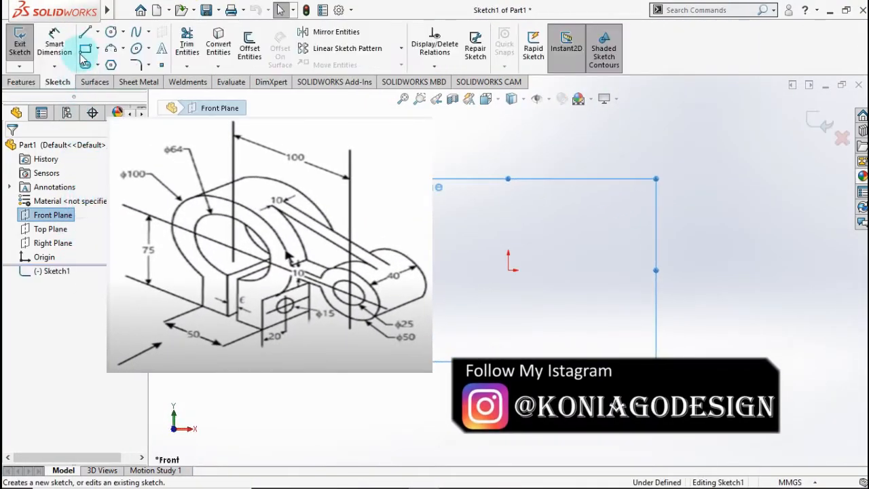
{"action": "left_click", "coordinate": [111, 32]}
{"action": "left_click", "coordinate": [503, 272]}
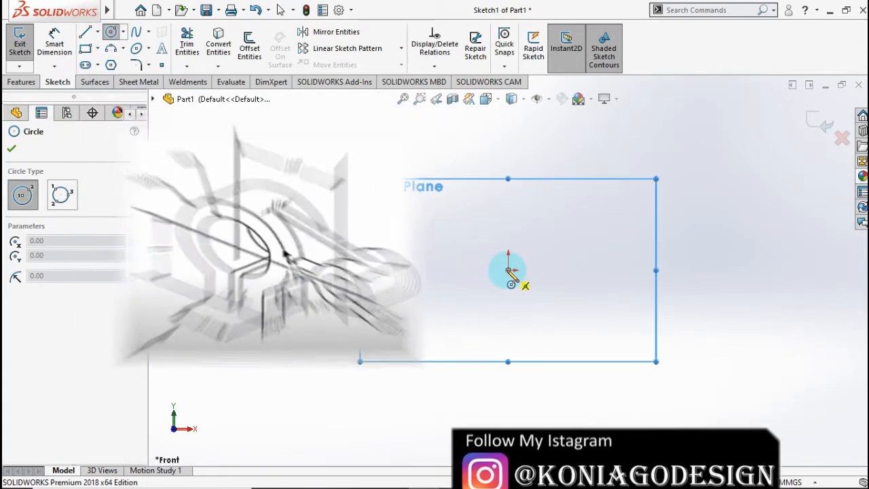
{"action": "left_click", "coordinate": [438, 175]}
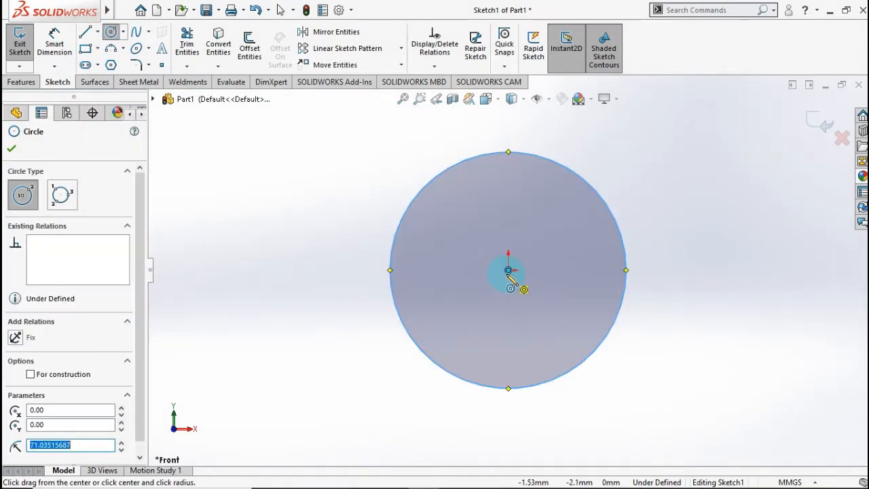
{"action": "left_click", "coordinate": [508, 272]}
{"action": "left_click", "coordinate": [466, 230]}
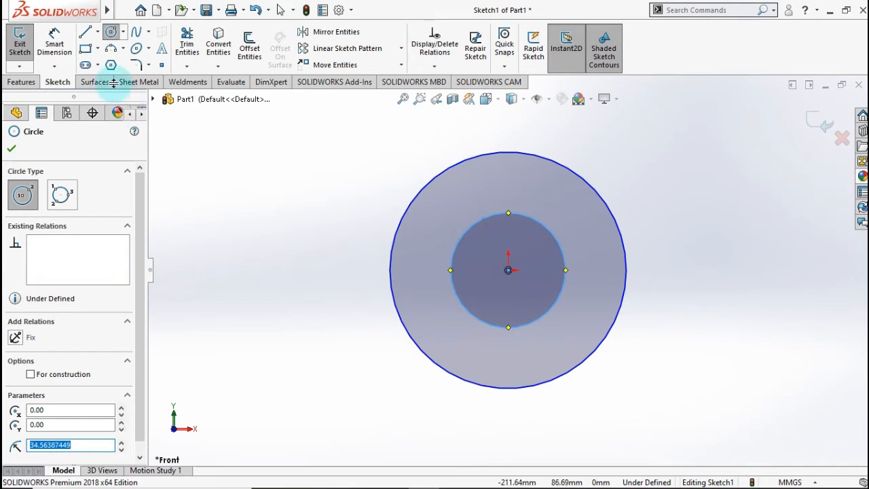
Dimension the outer circle's diameter to 100 mm and the inner circle's diameter to 64 mm
{"action": "left_click", "coordinate": [62, 46]}
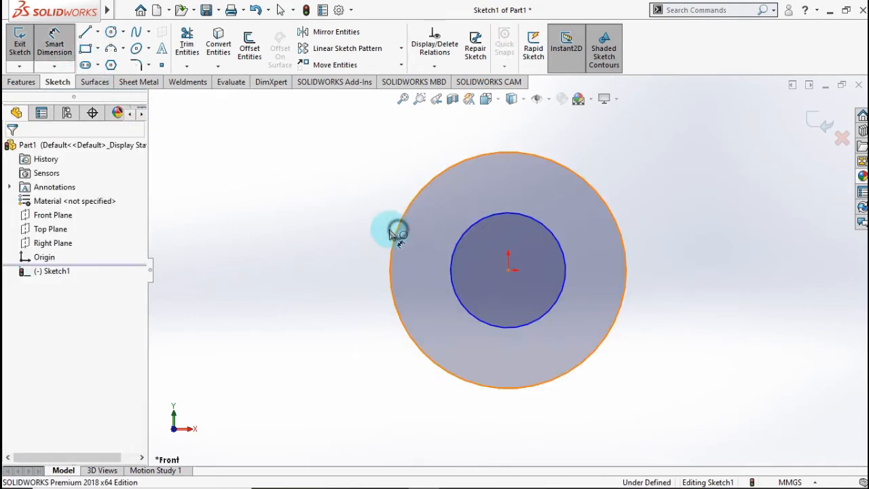
{"action": "left_click", "coordinate": [392, 233]}
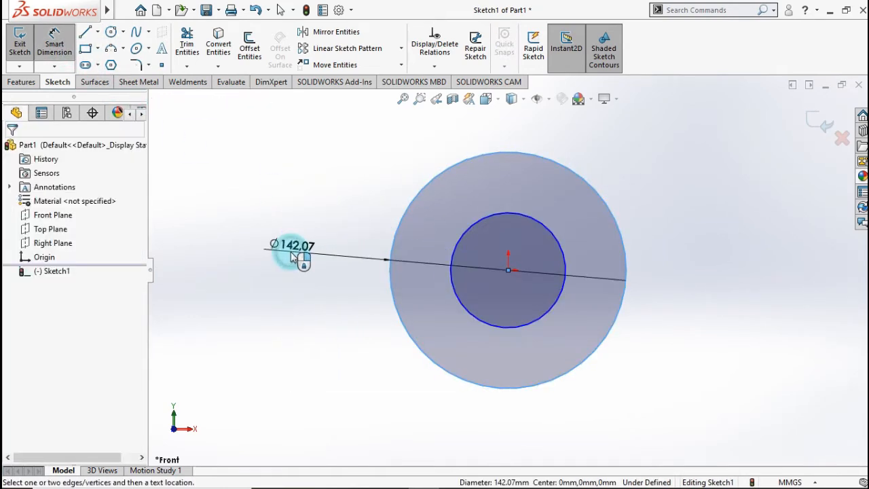
{"action": "left_click", "coordinate": [292, 257]}
{"action": "type", "text": "100"}
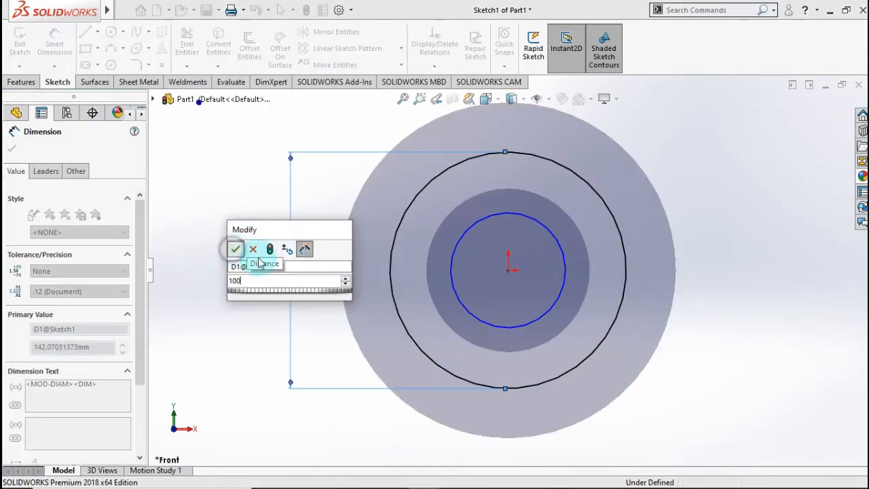
{"action": "key", "text": "Return"}
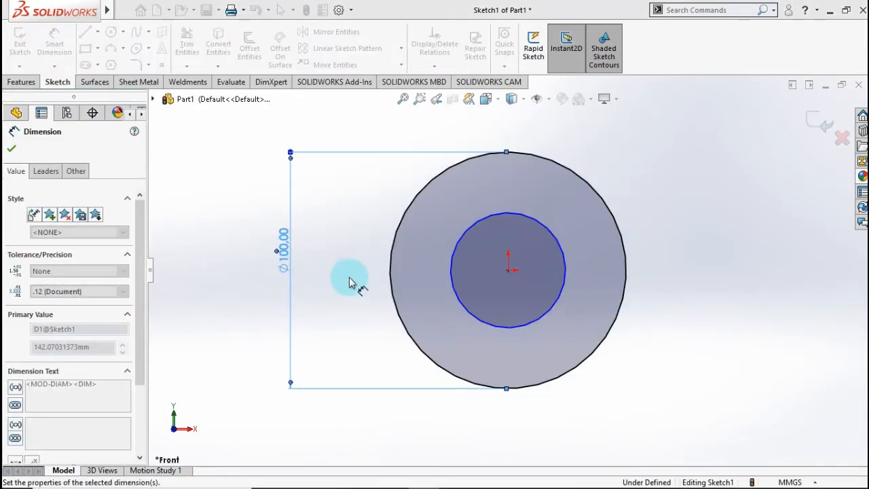
{"action": "left_click", "coordinate": [456, 288]}
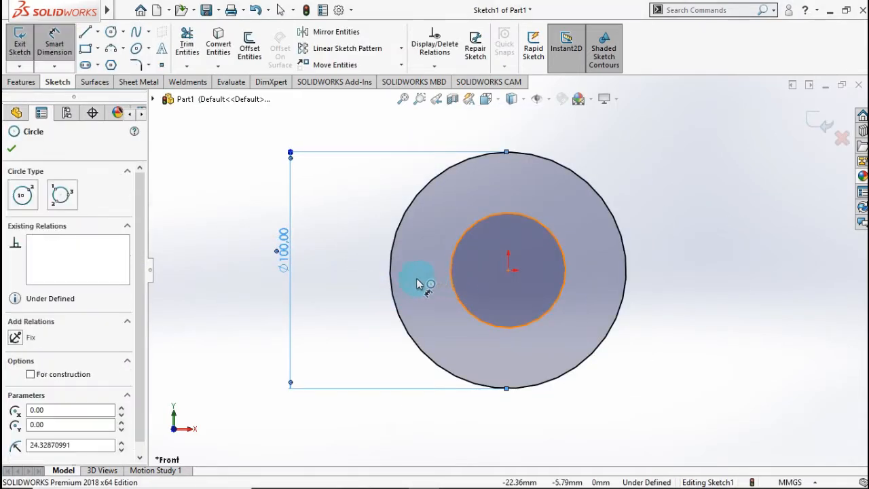
{"action": "left_click", "coordinate": [380, 275]}
{"action": "type", "text": "64"}
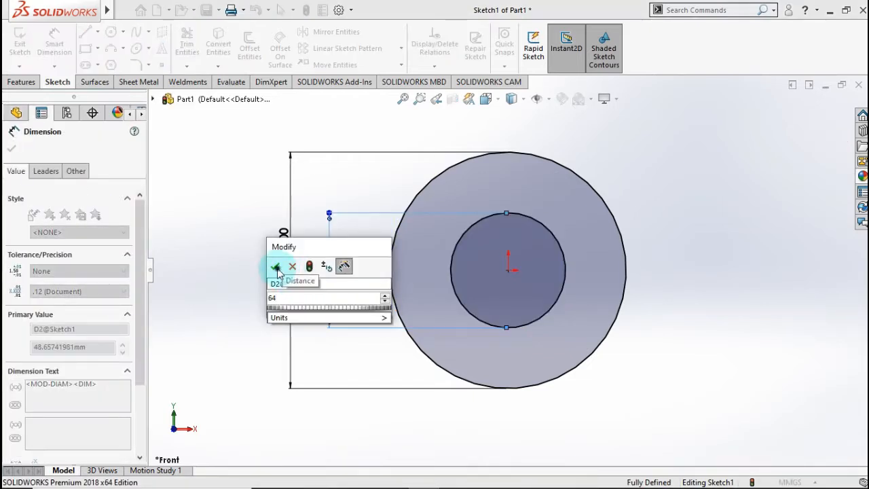
{"action": "left_click", "coordinate": [276, 267]}
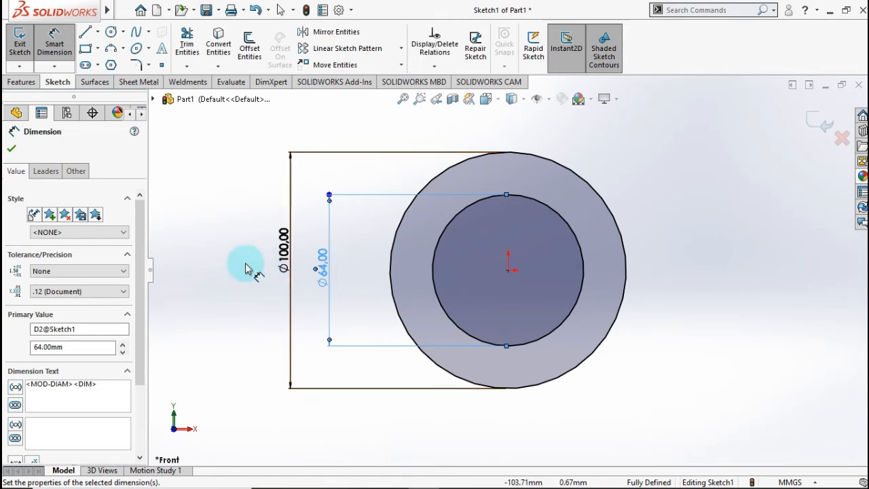
Draw a vertical centerline from the origin down past the outer circle and a horizontal centerline from the origin past its right side
{"action": "left_click", "coordinate": [97, 32]}
{"action": "left_click", "coordinate": [110, 62]}
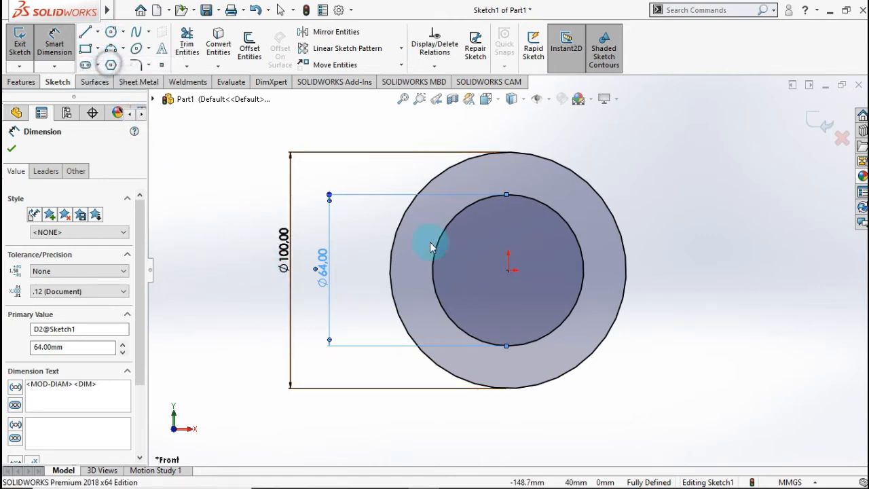
{"action": "left_click", "coordinate": [508, 271]}
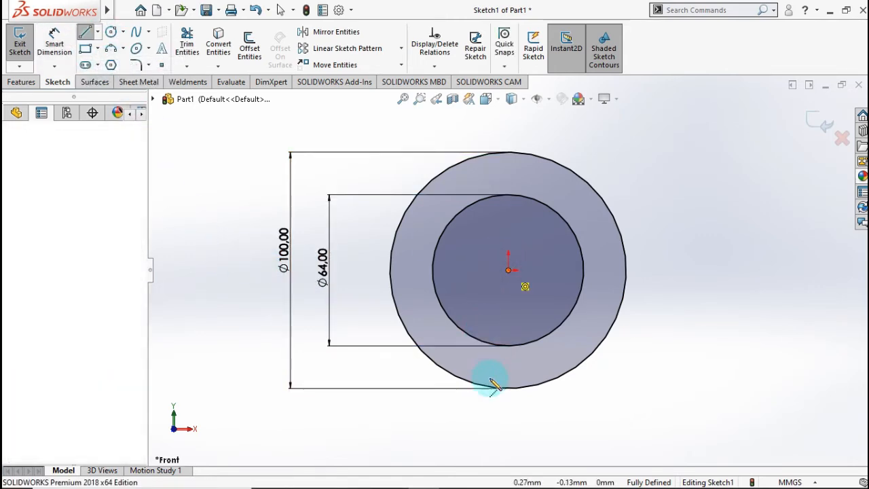
{"action": "left_click", "coordinate": [508, 443]}
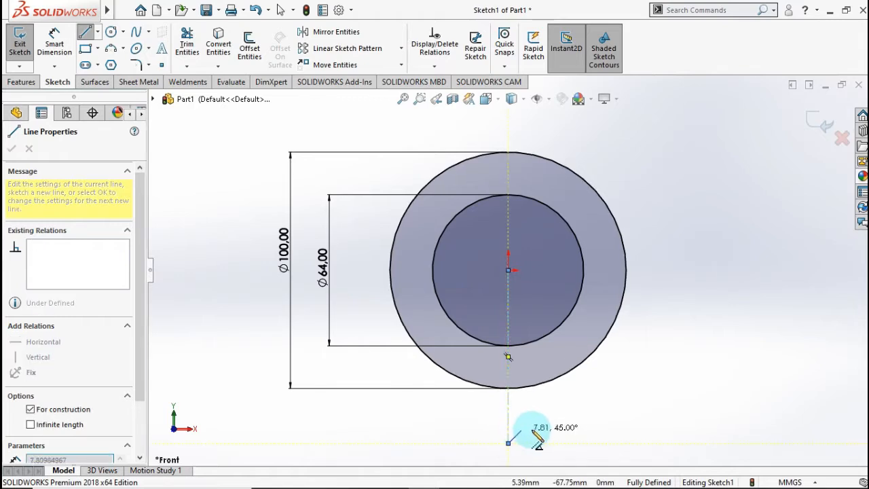
{"action": "key", "text": "Escape"}
{"action": "key", "text": "z"}
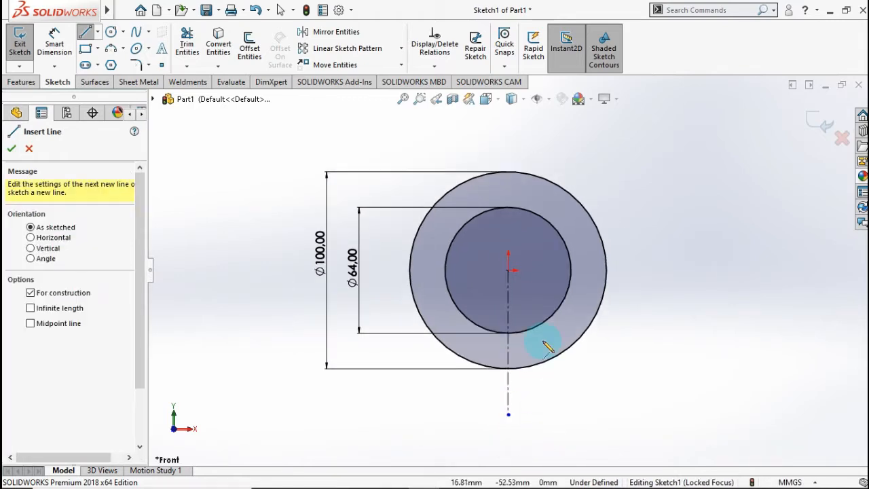
{"action": "left_click", "coordinate": [508, 270]}
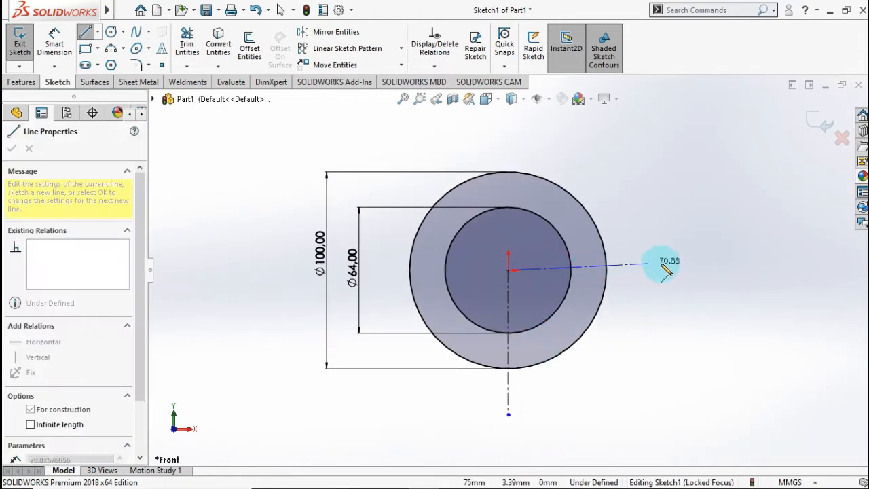
{"action": "left_click", "coordinate": [728, 270]}
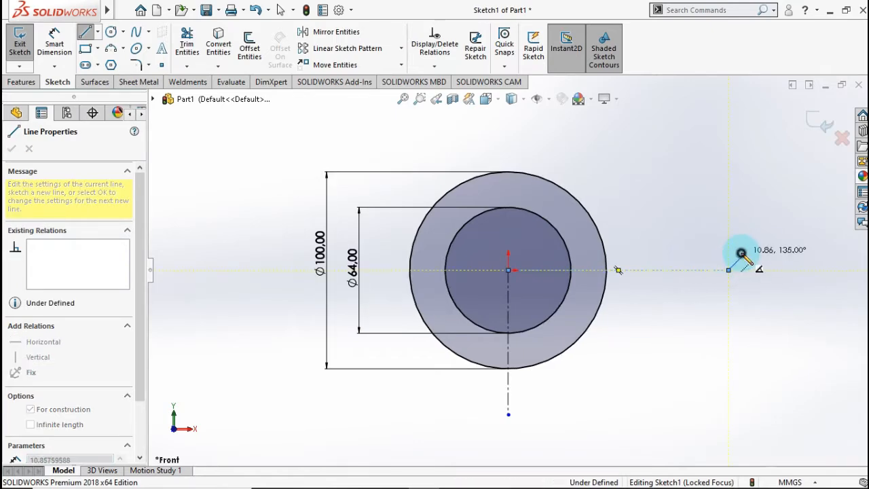
{"action": "key", "text": "Escape"}
Sketch an open U-shaped lug of three lines below the circles, about 33 mm wide and 24 mm tall, with both sides starting inside the ring
{"action": "scroll", "coordinate": [523, 383], "scroll_direction": "down", "scroll_amount": 2}
{"action": "scroll", "coordinate": [517, 383], "scroll_direction": "up", "scroll_amount": 1}
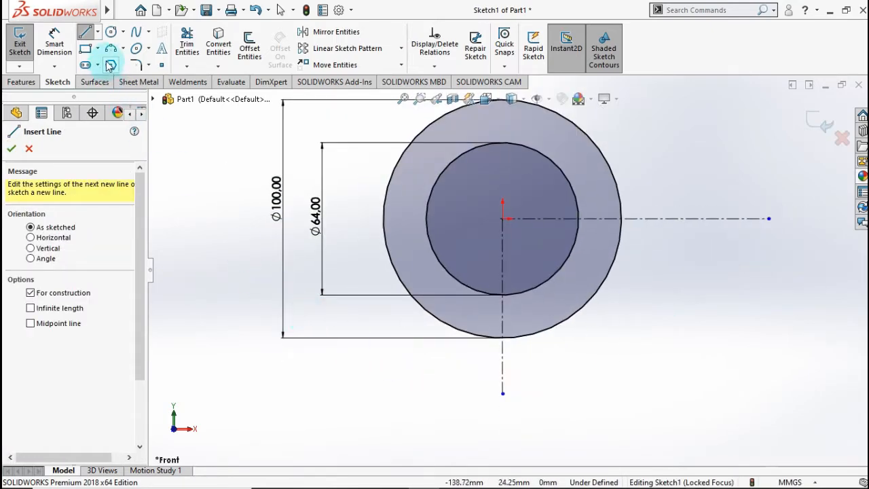
{"action": "left_click", "coordinate": [98, 33]}
{"action": "left_click", "coordinate": [108, 49]}
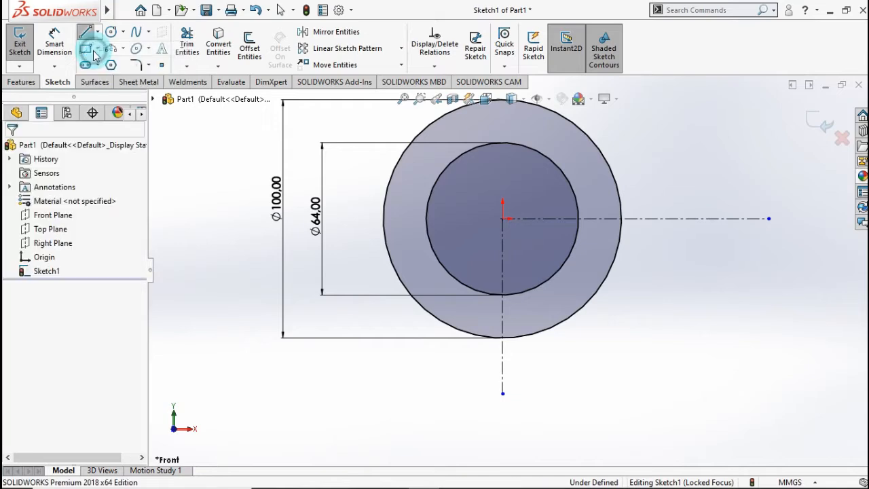
{"action": "left_click", "coordinate": [462, 324]}
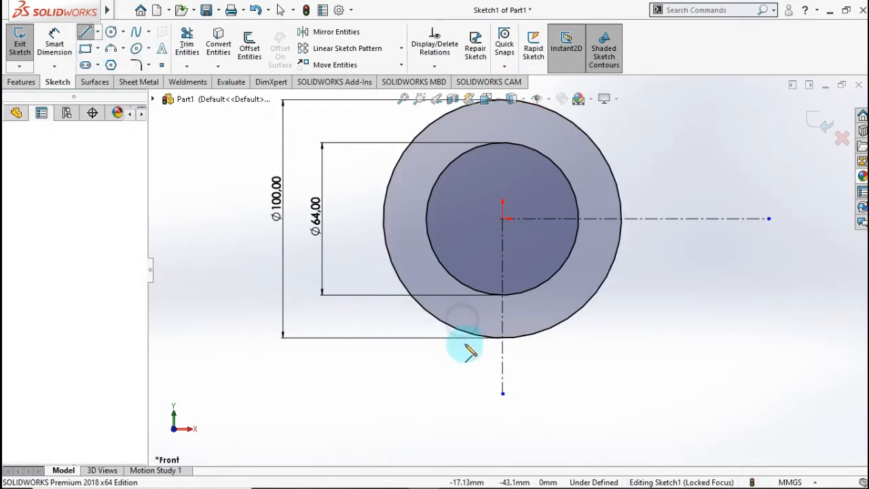
{"action": "left_click", "coordinate": [461, 377]}
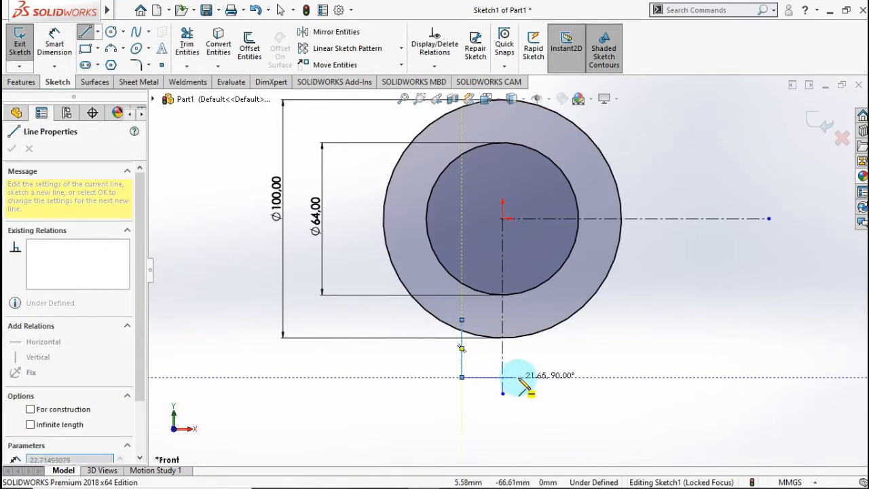
{"action": "left_click", "coordinate": [540, 377]}
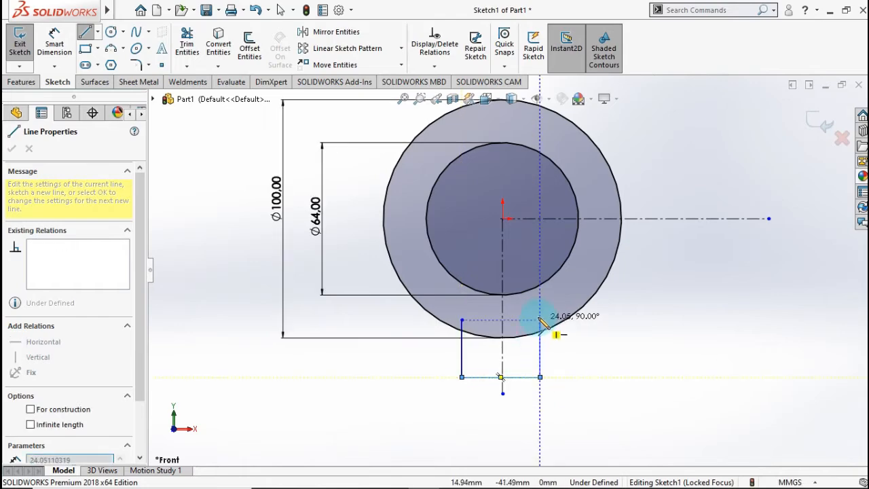
{"action": "double_click", "coordinate": [540, 316]}
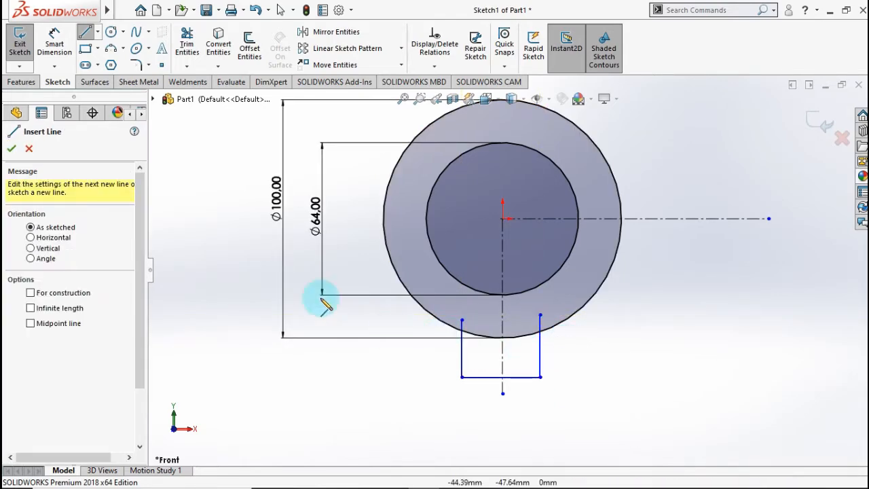
Dimension the lug's bottom line to 50 mm and end dimensioning
{"action": "left_click", "coordinate": [56, 46]}
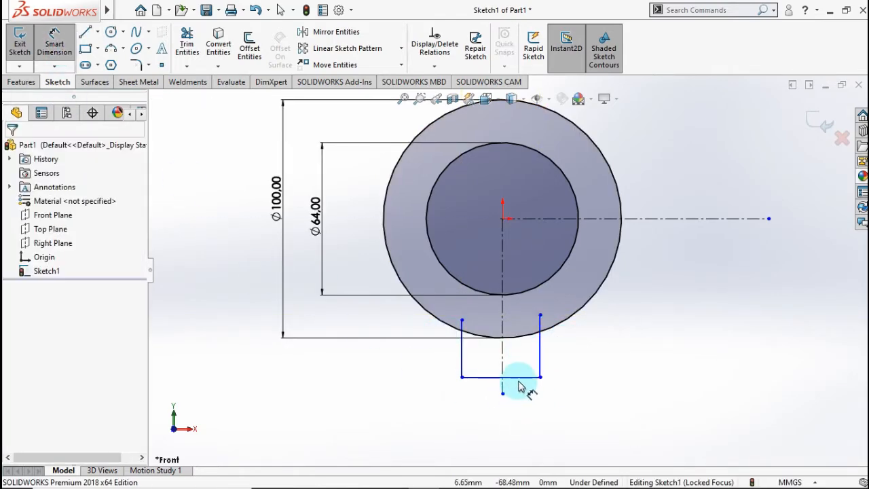
{"action": "left_click", "coordinate": [520, 378]}
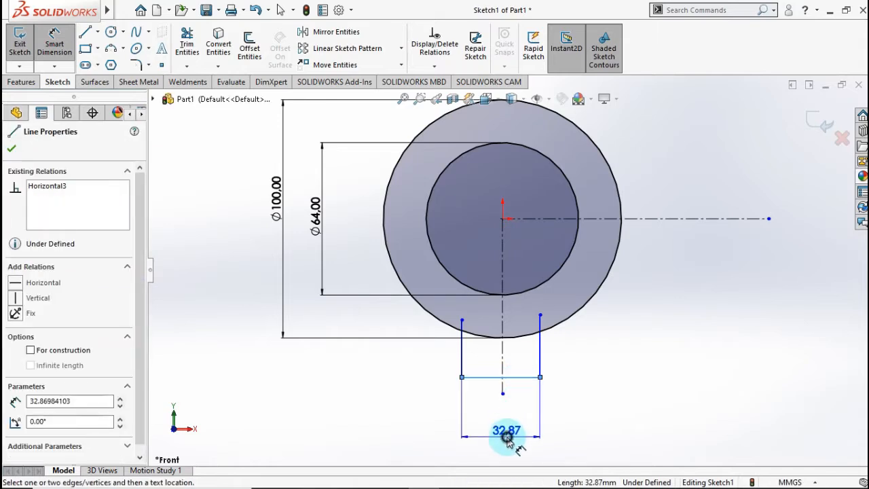
{"action": "left_click", "coordinate": [509, 441]}
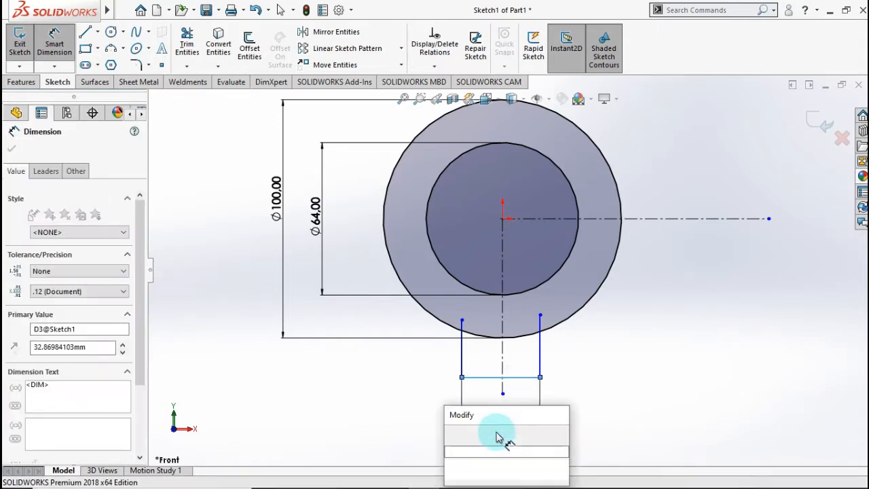
{"action": "left_click", "coordinate": [451, 432]}
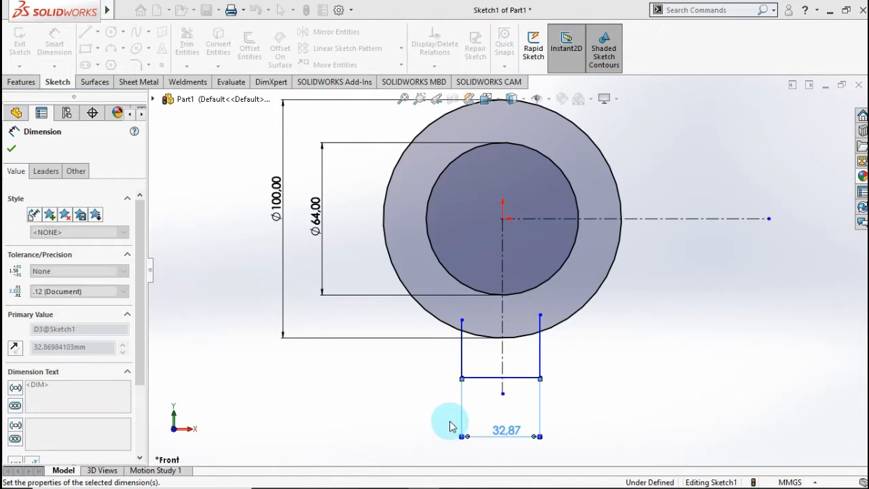
{"action": "scroll", "coordinate": [500, 357], "scroll_direction": "up", "scroll_amount": 1}
{"action": "right_click", "coordinate": [500, 357]}
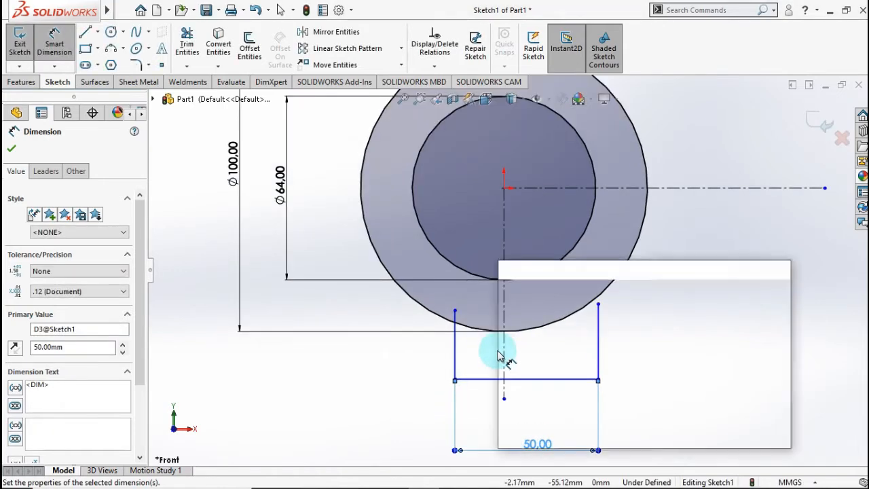
{"action": "left_click", "coordinate": [495, 356]}
{"action": "key", "text": "Escape"}
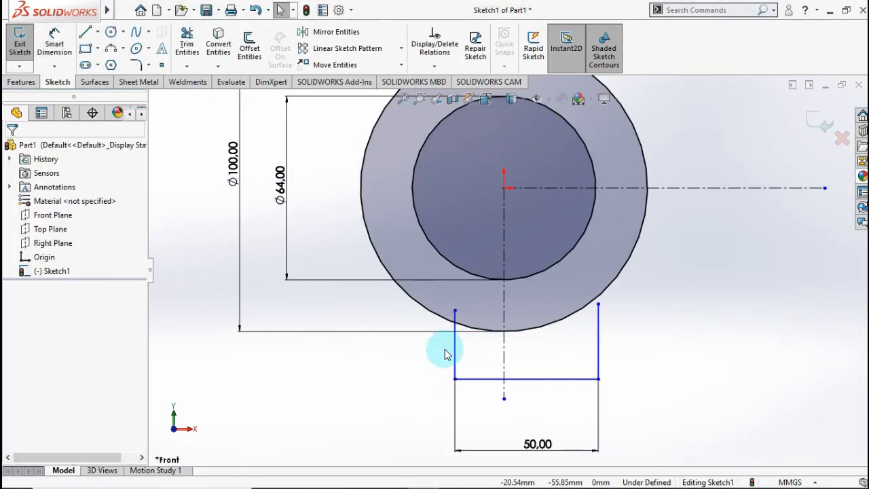
Make the lug's two vertical side lines symmetric about the vertical centerline
{"action": "left_click", "coordinate": [504, 350]}
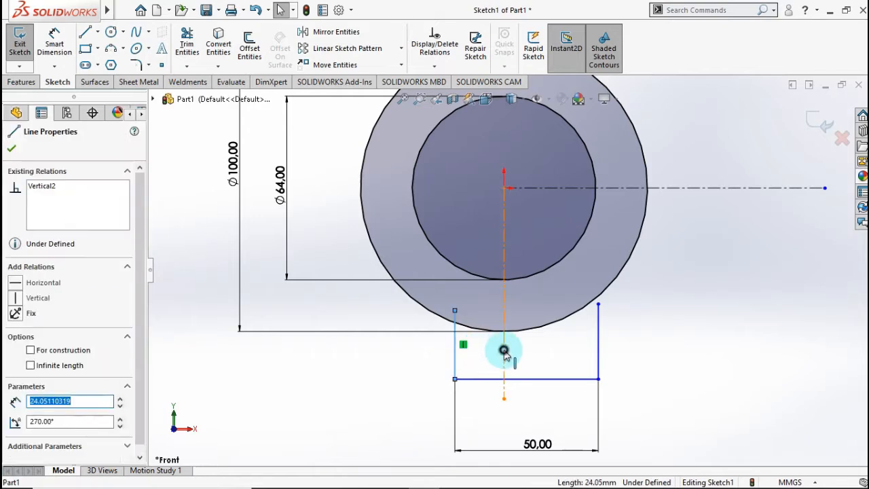
{"action": "left_click", "coordinate": [590, 353], "text": "ctrl"}
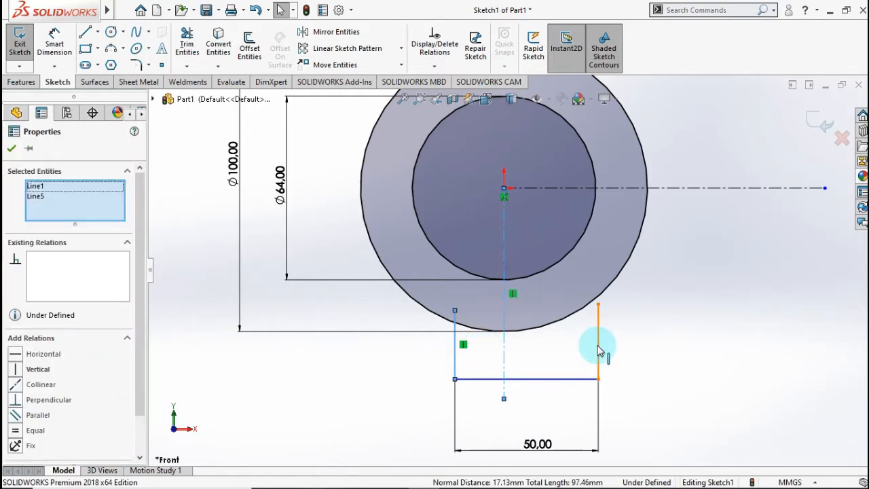
{"action": "left_click", "coordinate": [599, 351], "text": "ctrl"}
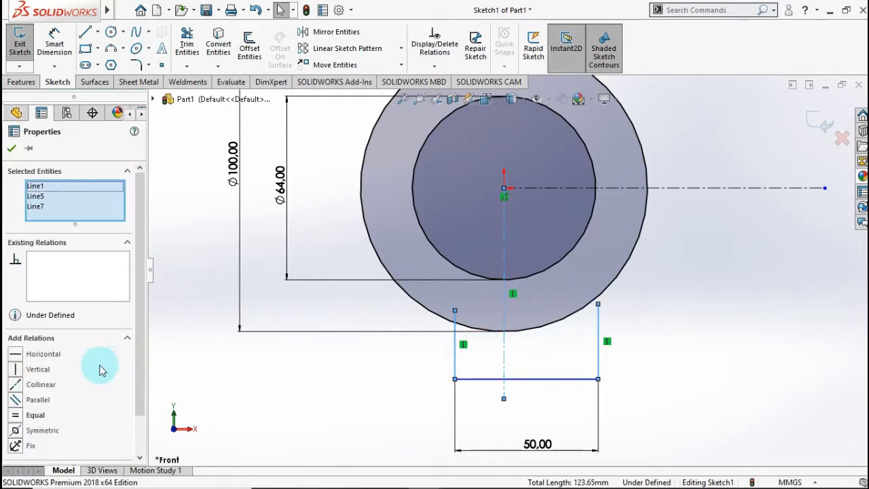
{"action": "left_click", "coordinate": [16, 430]}
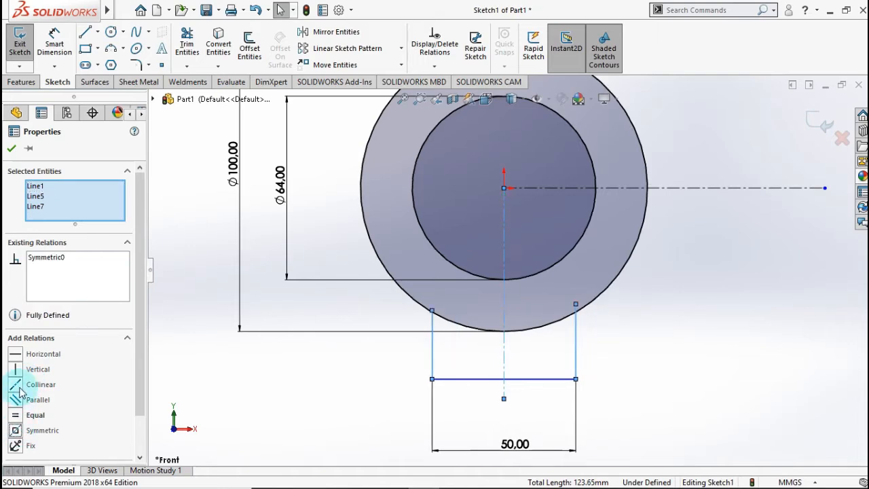
{"action": "left_click", "coordinate": [11, 152]}
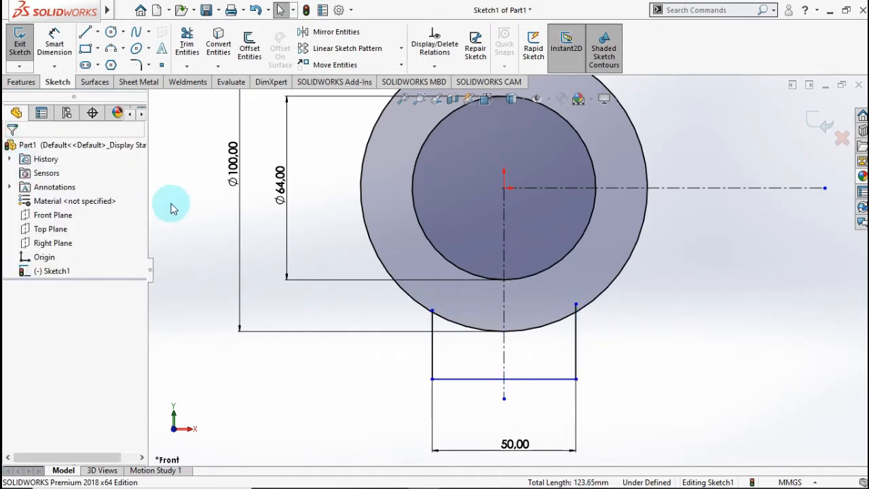
Draw a vertical line about 40 mm long, left of the vertical centerline, from inside the inner circle down to the lug's bottom line
{"action": "left_click", "coordinate": [85, 36]}
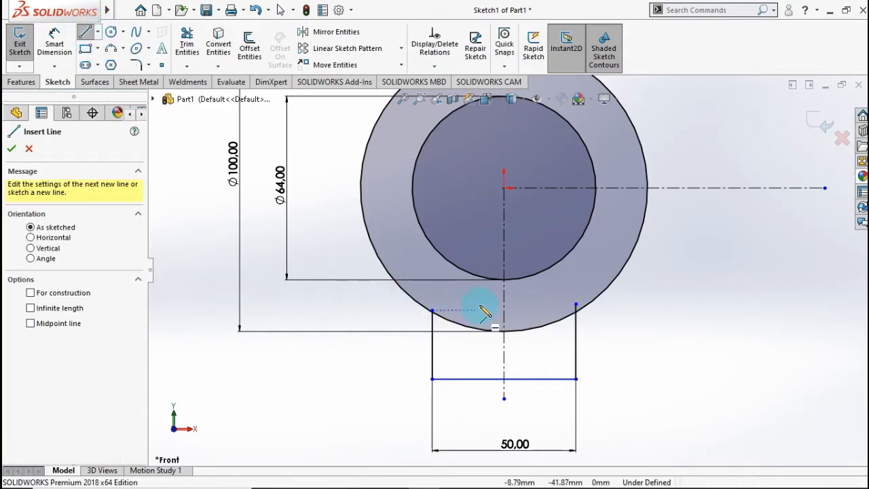
{"action": "left_click", "coordinate": [481, 267]}
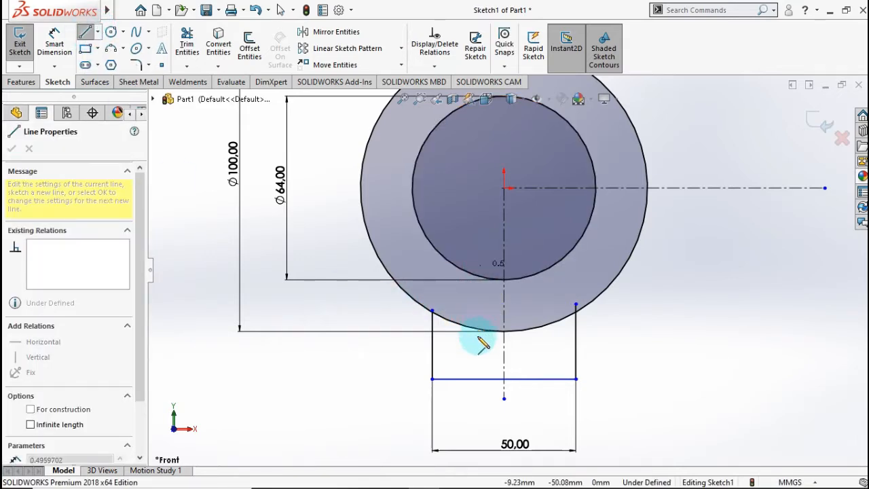
{"action": "double_click", "coordinate": [481, 378]}
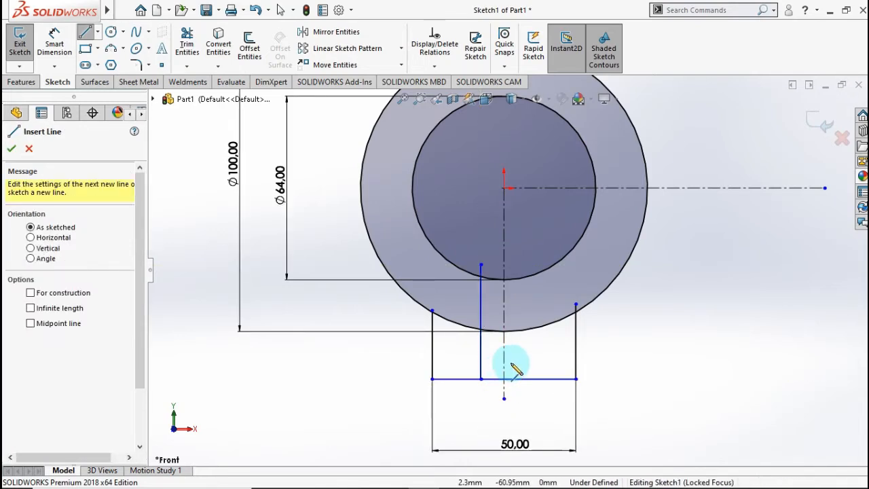
{"action": "scroll", "coordinate": [516, 367], "scroll_direction": "down", "scroll_amount": 1}
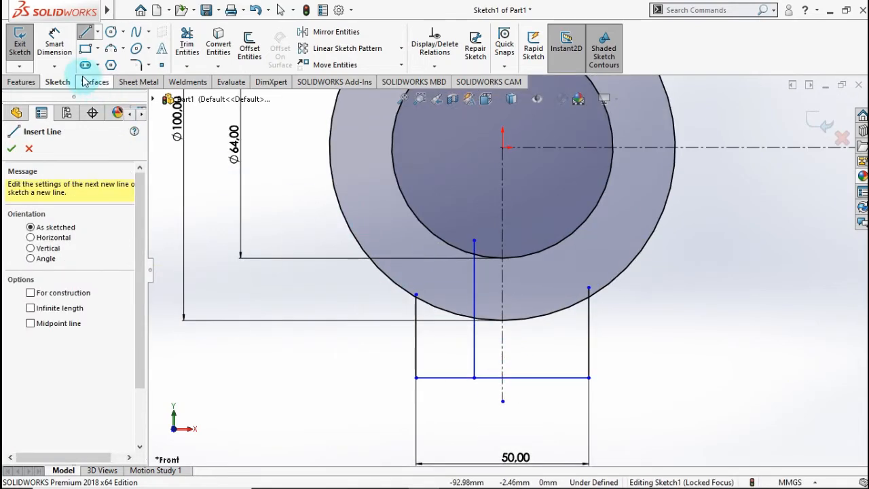
Dimension the distance between the new vertical line and the vertical centerline to 5 mm
{"action": "left_click", "coordinate": [55, 45]}
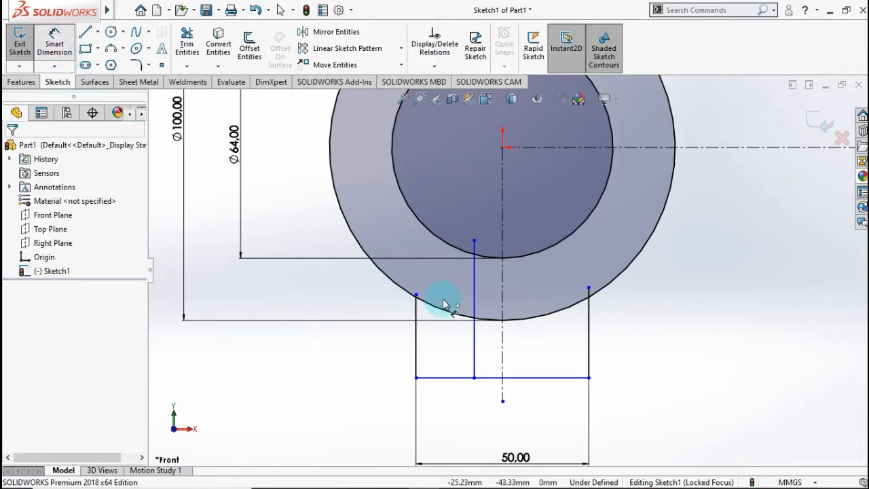
{"action": "left_click", "coordinate": [475, 353]}
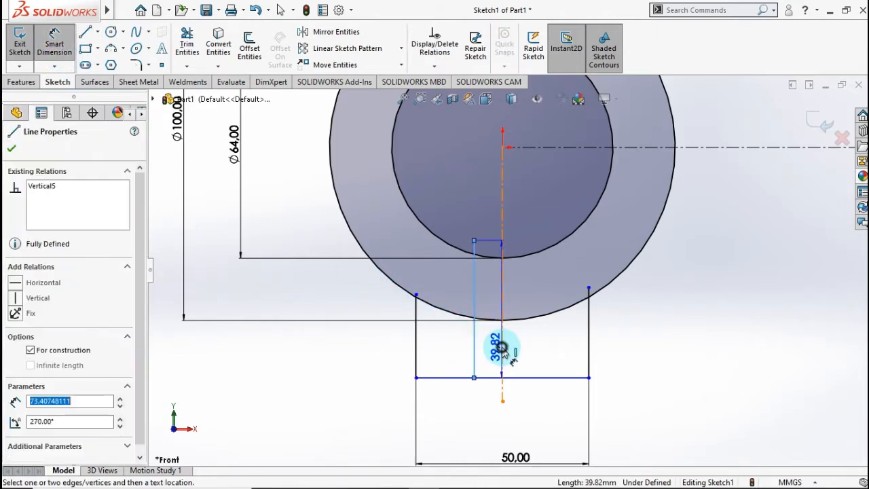
{"action": "left_click", "coordinate": [493, 349]}
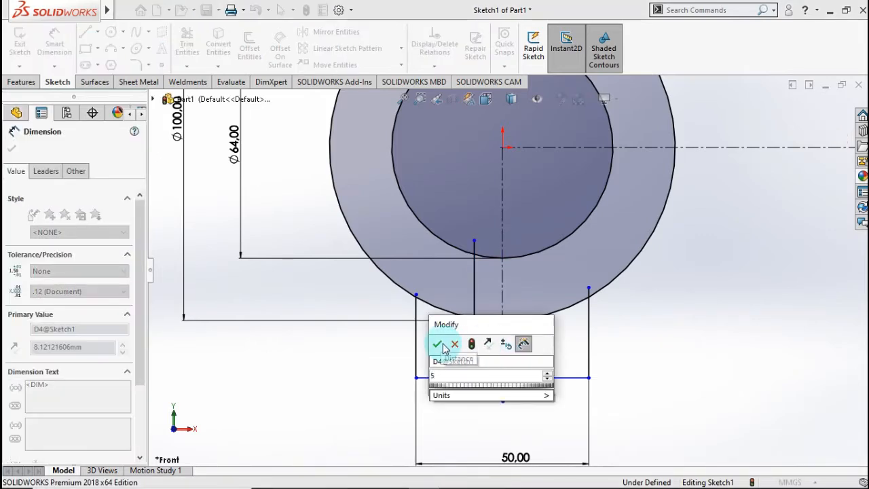
{"action": "left_click", "coordinate": [443, 346]}
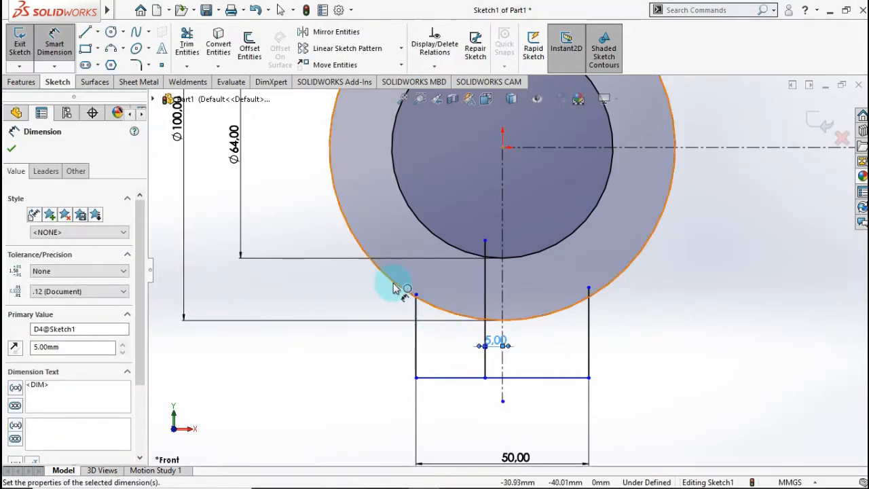
{"action": "scroll", "coordinate": [510, 273], "scroll_direction": "down", "scroll_amount": 1}
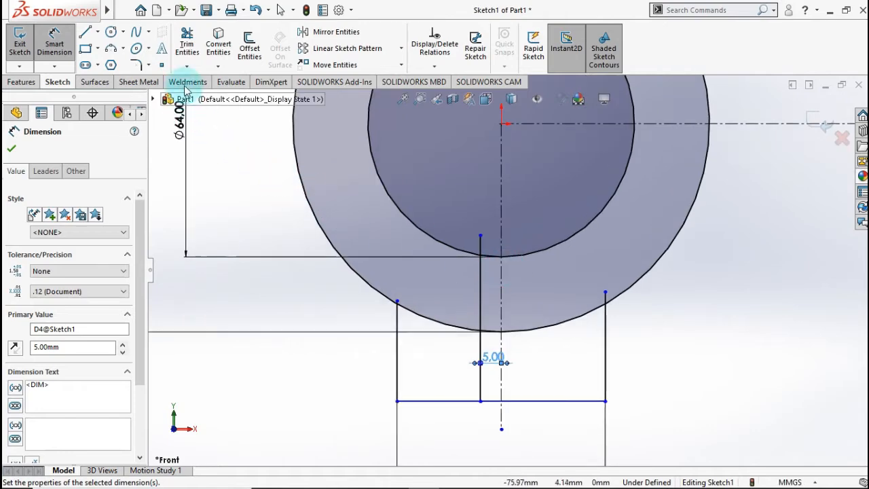
Trim the lug sides' ends inside the outer circle and the slot line's end inside the inner circle, and finish trimming
{"action": "left_click", "coordinate": [185, 49]}
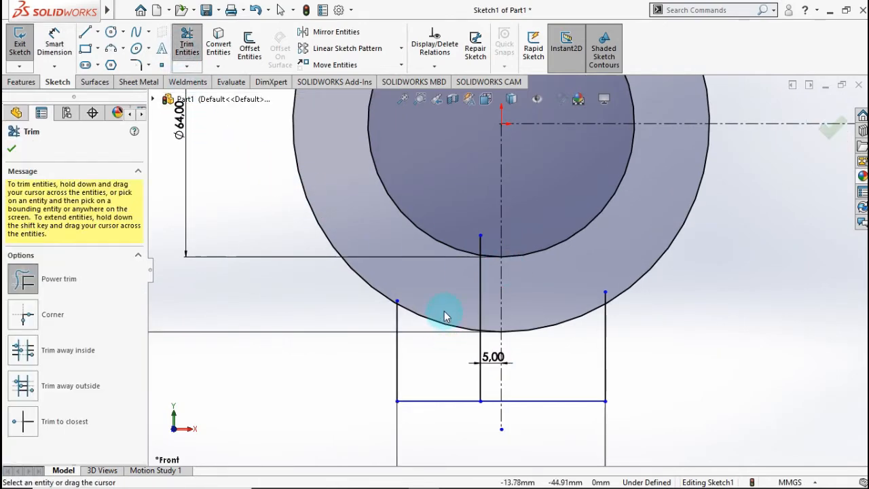
{"action": "scroll", "coordinate": [445, 316], "scroll_direction": "down", "scroll_amount": 5}
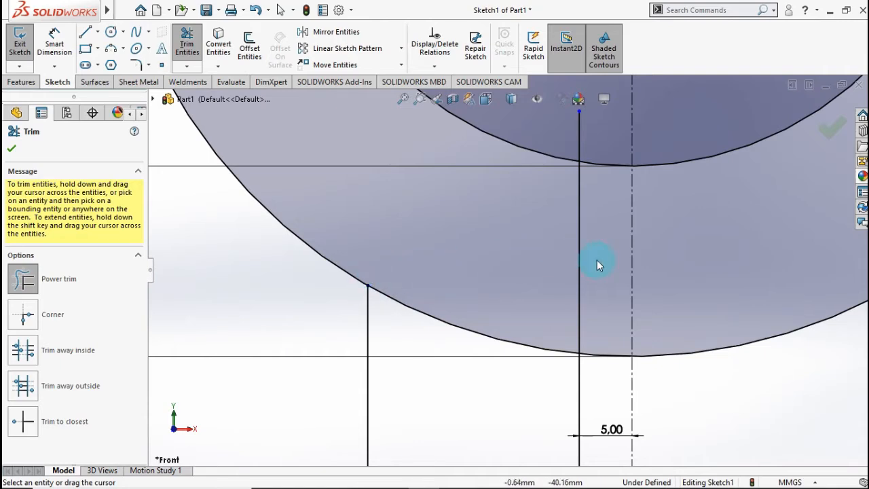
{"action": "scroll", "coordinate": [597, 260], "scroll_direction": "up", "scroll_amount": 3}
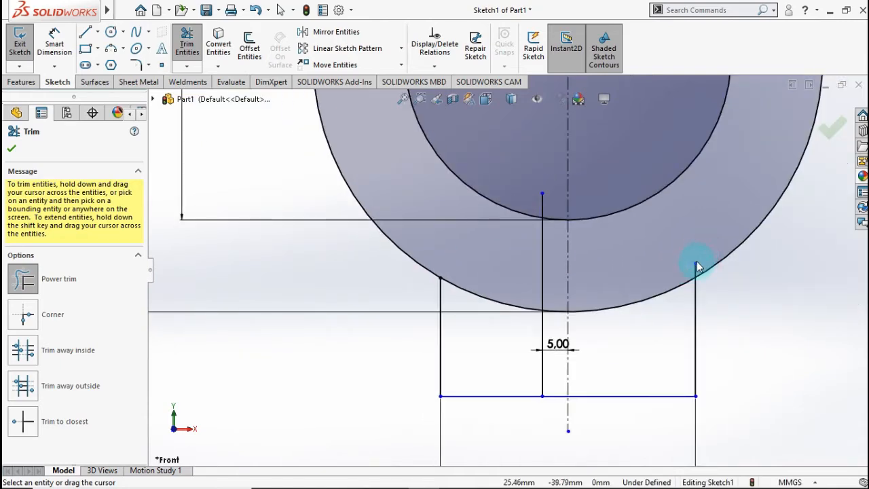
{"action": "left_click", "coordinate": [695, 269]}
{"action": "scroll", "coordinate": [552, 194], "scroll_direction": "down", "scroll_amount": 1}
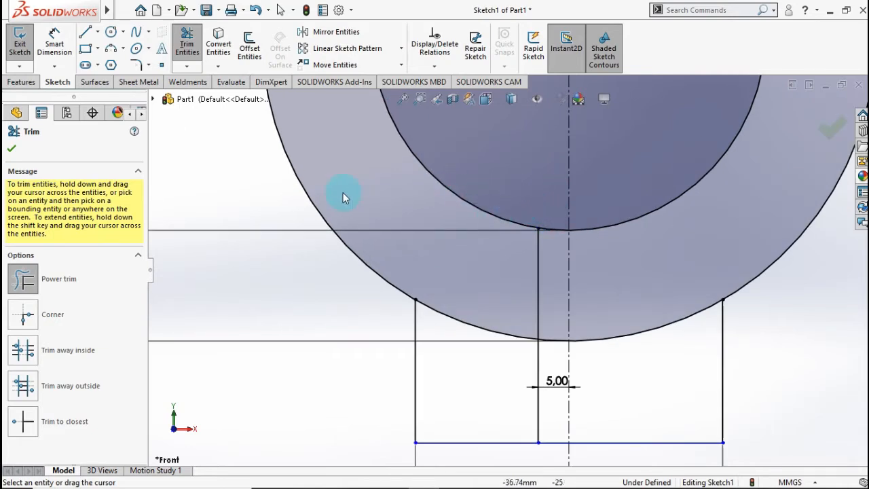
{"action": "left_click", "coordinate": [12, 149]}
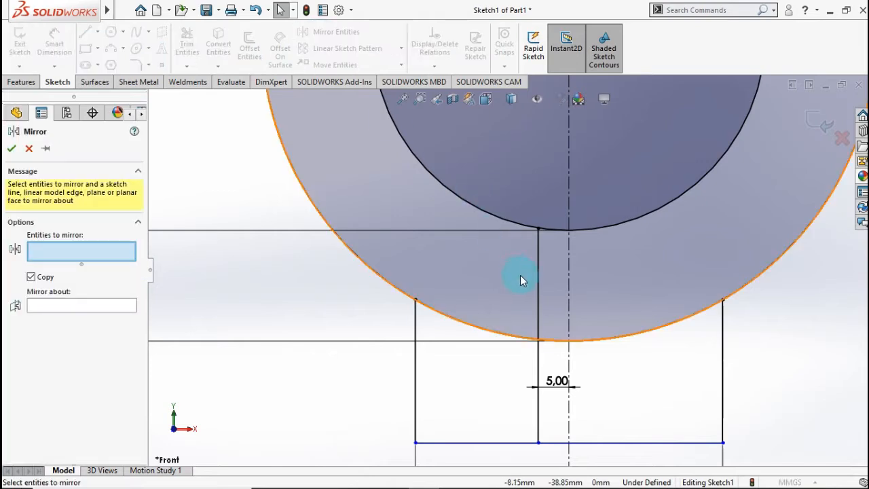
Mirror the slot line about the vertical centerline to form the other side of the slot
{"action": "left_click", "coordinate": [537, 273]}
{"action": "left_click", "coordinate": [64, 305]}
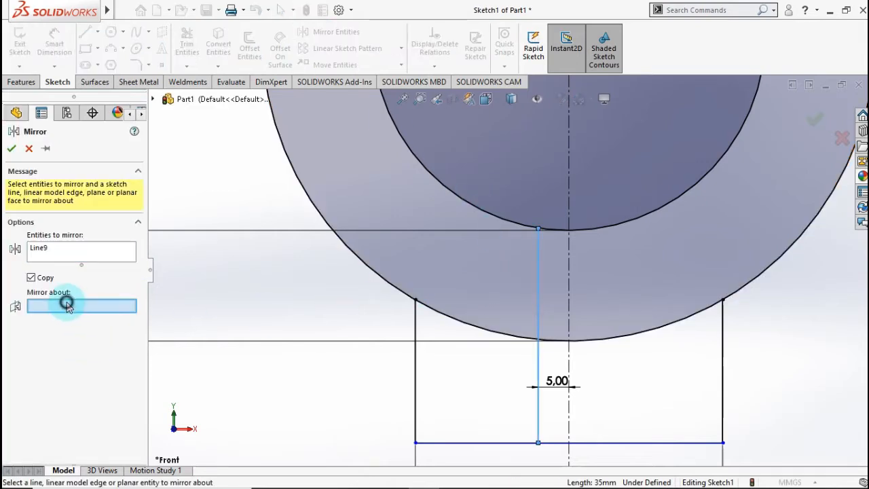
{"action": "left_click", "coordinate": [571, 270]}
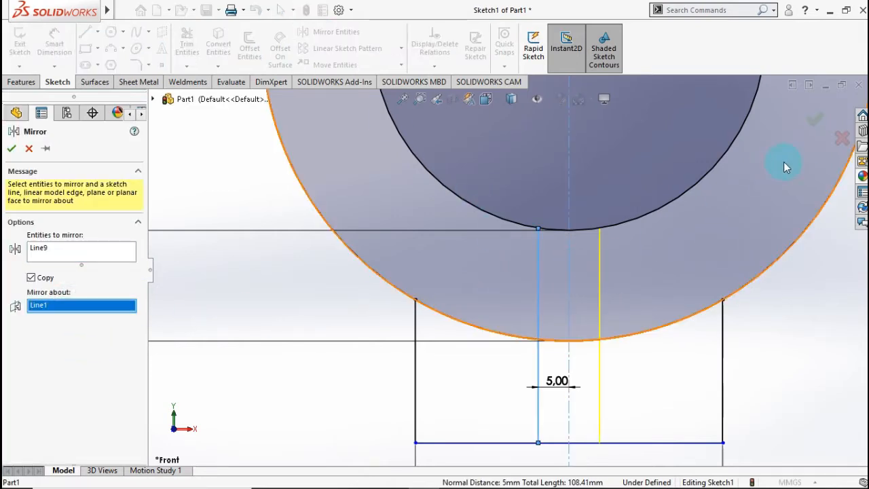
{"action": "left_click", "coordinate": [808, 122]}
{"action": "scroll", "coordinate": [632, 277], "scroll_direction": "up", "scroll_amount": 3}
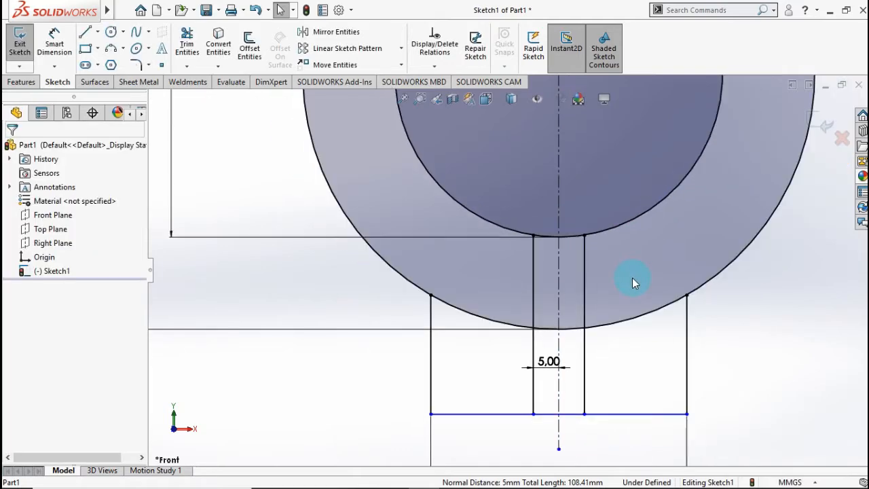
Trim away the outer circle's arc between the lug sides and the inner circle's arc across the slot
{"action": "scroll", "coordinate": [516, 280], "scroll_direction": "down", "scroll_amount": 1}
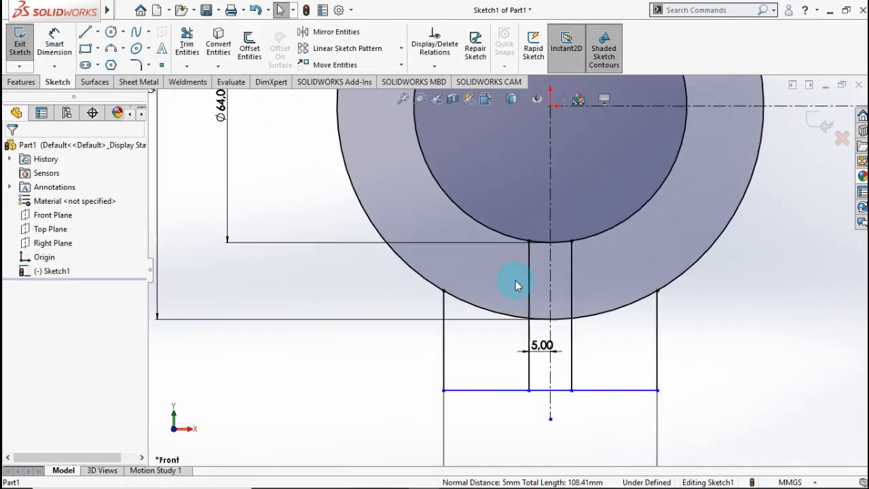
{"action": "left_click", "coordinate": [183, 44]}
{"action": "mouse_move", "coordinate": [476, 281]}
{"action": "left_mouse_down"}
{"action": "mouse_move", "coordinate": [581, 339]}
{"action": "mouse_move", "coordinate": [597, 298]}
{"action": "left_mouse_up"}
{"action": "left_click_drag", "start_coordinate": [559, 333], "coordinate": [561, 306]}
{"action": "left_click_drag", "start_coordinate": [562, 262], "coordinate": [563, 229]}
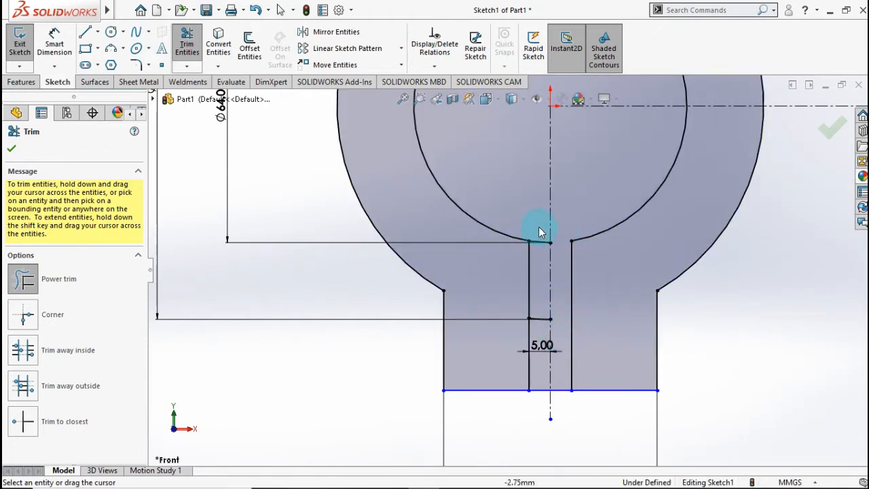
{"action": "left_click_drag", "start_coordinate": [538, 300], "coordinate": [538, 323]}
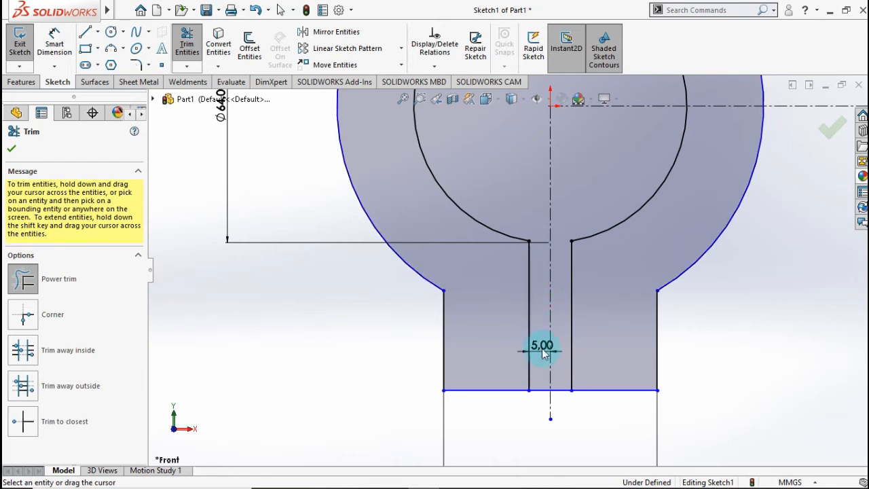
Trim the lug's bottom line between the two slot lines to open the slot, and finish trimming
{"action": "left_click_drag", "start_coordinate": [561, 401], "coordinate": [539, 385]}
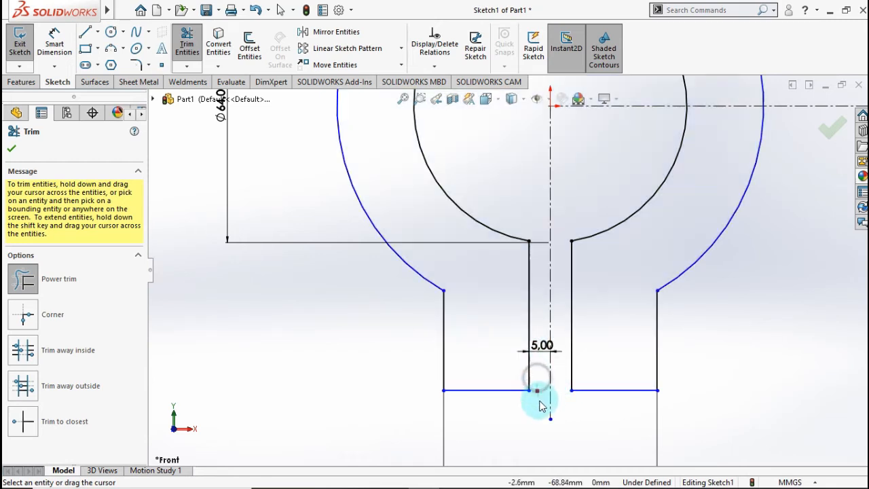
{"action": "scroll", "coordinate": [566, 373], "scroll_direction": "up", "scroll_amount": 2}
{"action": "scroll", "coordinate": [625, 242], "scroll_direction": "up", "scroll_amount": 1}
{"action": "scroll", "coordinate": [624, 243], "scroll_direction": "down", "scroll_amount": 1}
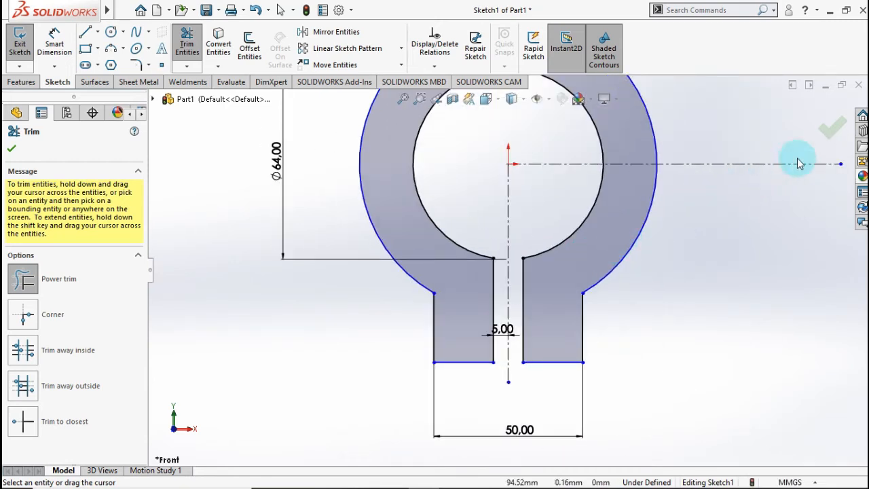
{"action": "left_click", "coordinate": [829, 128]}
Dimension the horizontal centerline's length to 100 mm
{"action": "scroll", "coordinate": [658, 231], "scroll_direction": "up", "scroll_amount": 2}
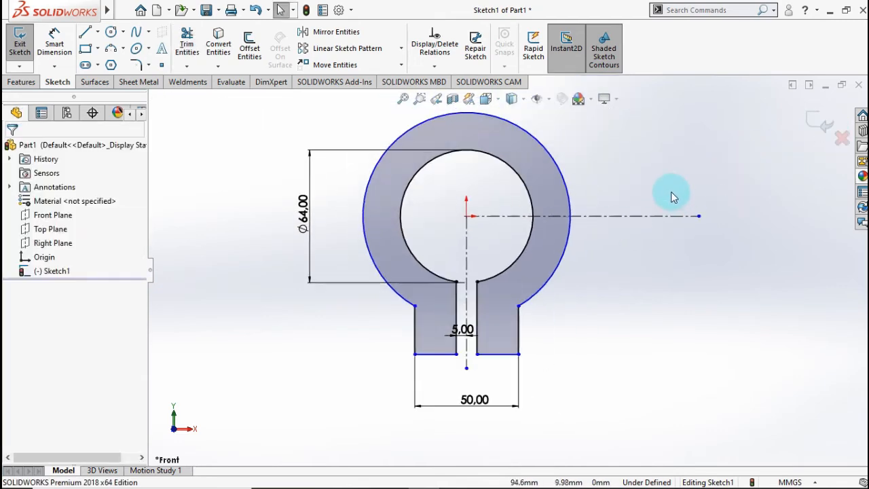
{"action": "scroll", "coordinate": [671, 192], "scroll_direction": "up", "scroll_amount": 2}
{"action": "scroll", "coordinate": [671, 193], "scroll_direction": "down", "scroll_amount": 2}
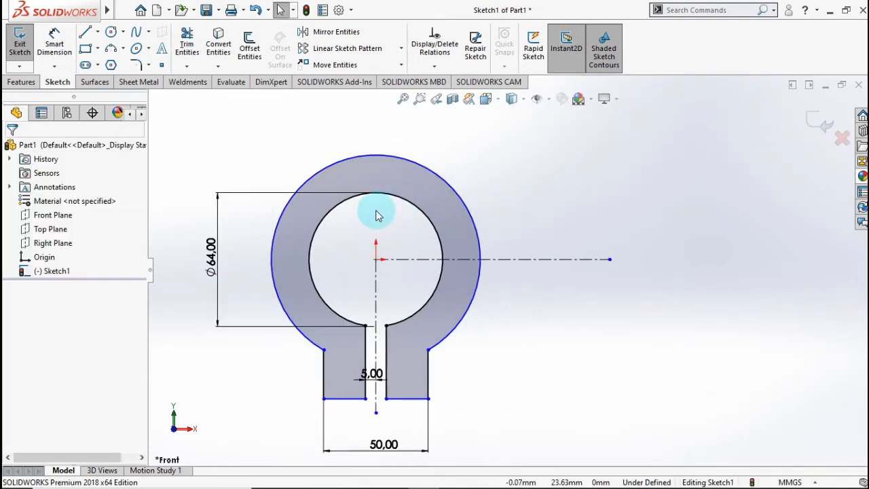
{"action": "left_click", "coordinate": [55, 42]}
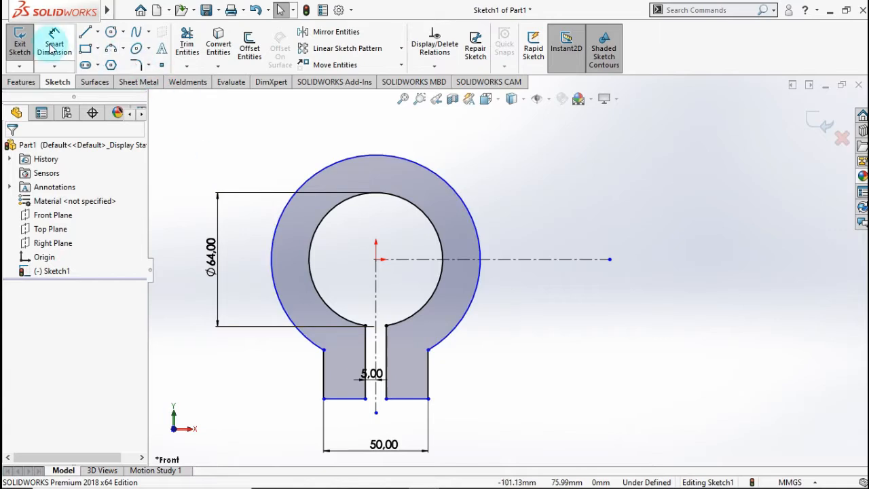
{"action": "left_click", "coordinate": [423, 262]}
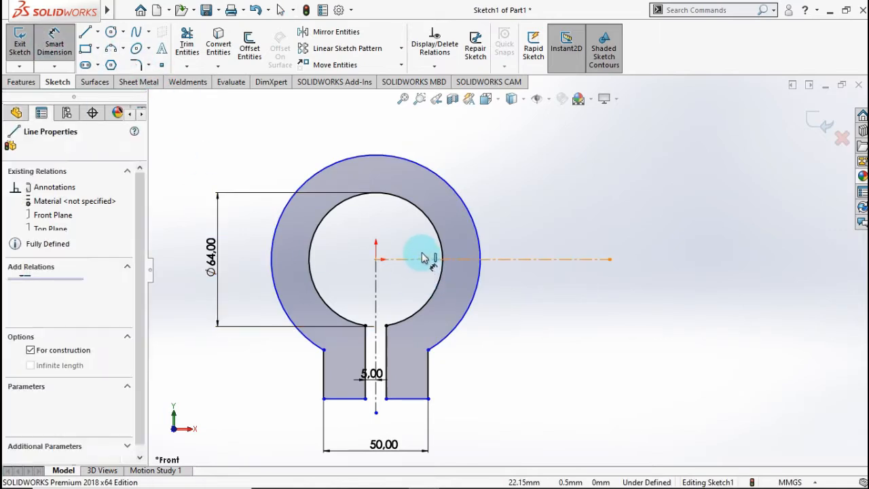
{"action": "left_click", "coordinate": [435, 130]}
{"action": "left_click", "coordinate": [479, 154]}
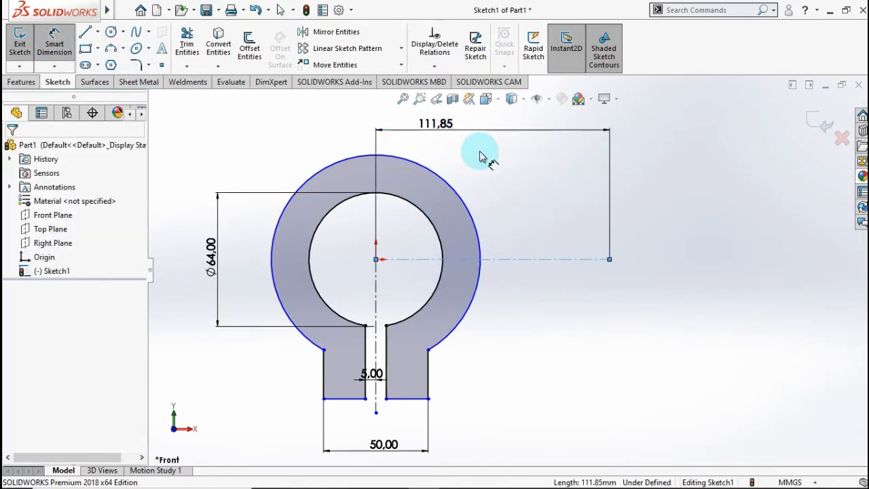
{"action": "type", "text": "100"}
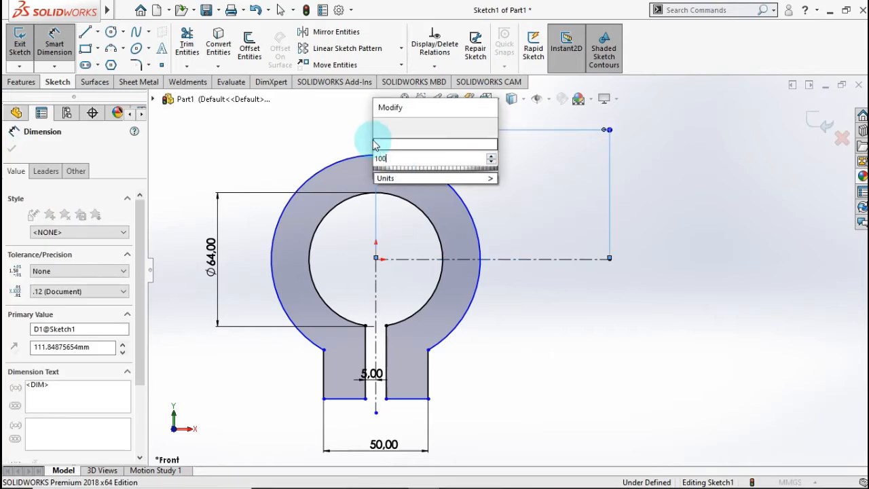
{"action": "left_click", "coordinate": [379, 129]}
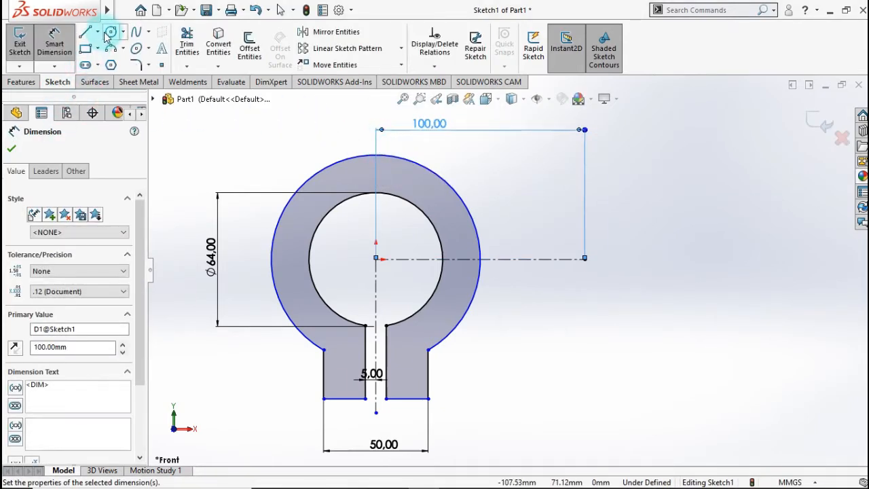
Draw two concentric circles, about 63 mm and 31 mm in diameter, centered on the outer end of the horizontal centerline
{"action": "left_click", "coordinate": [109, 34]}
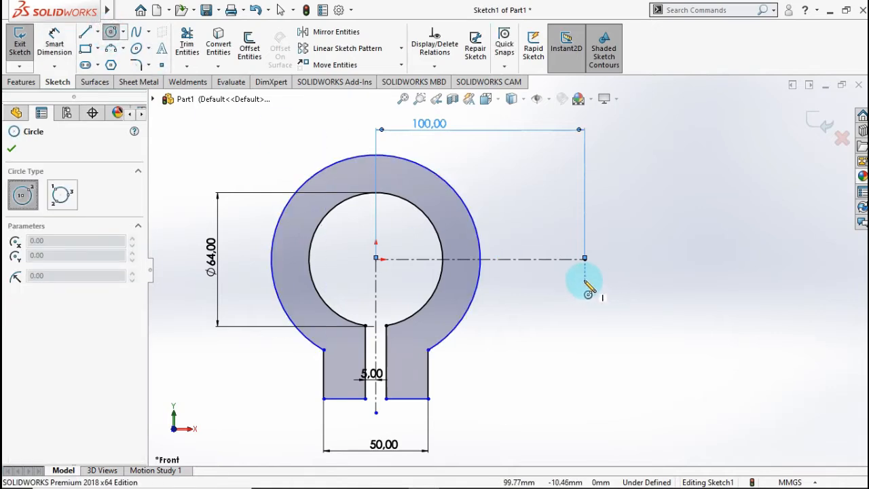
{"action": "left_click_drag", "start_coordinate": [585, 259], "coordinate": [625, 207]}
{"action": "left_click_drag", "start_coordinate": [584, 259], "coordinate": [612, 243]}
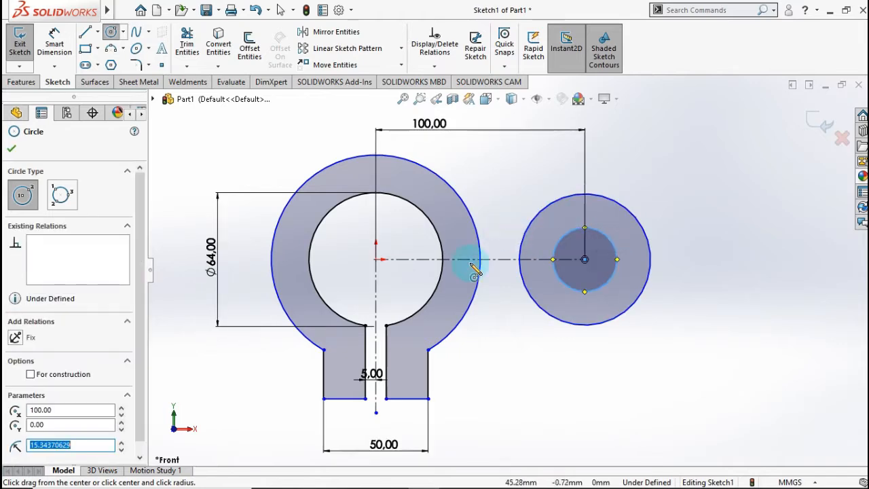
Dimension the diameter of the larger circle at the centerline's end to 50 mm
{"action": "left_click", "coordinate": [66, 41]}
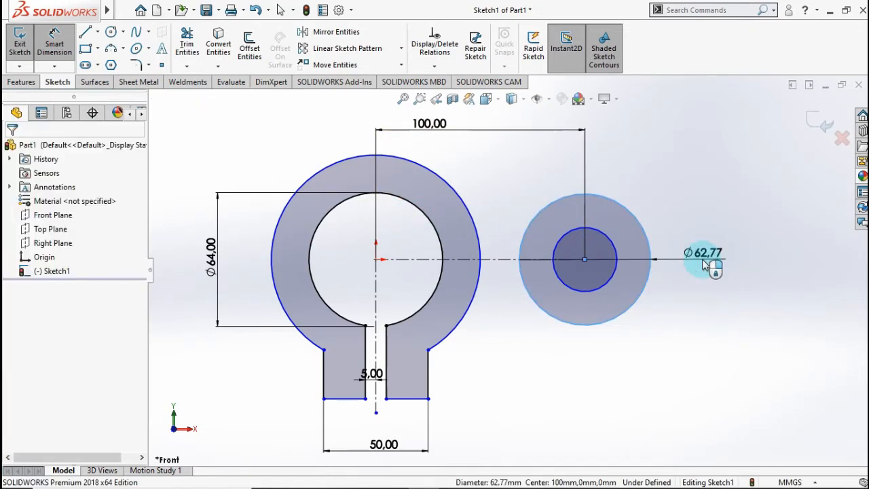
{"action": "left_click", "coordinate": [701, 264]}
{"action": "type", "text": "50"}
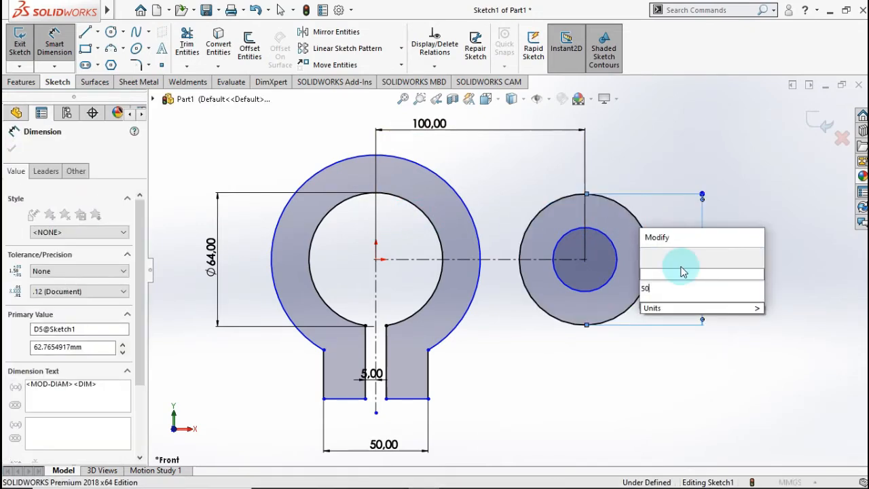
{"action": "left_click", "coordinate": [645, 257]}
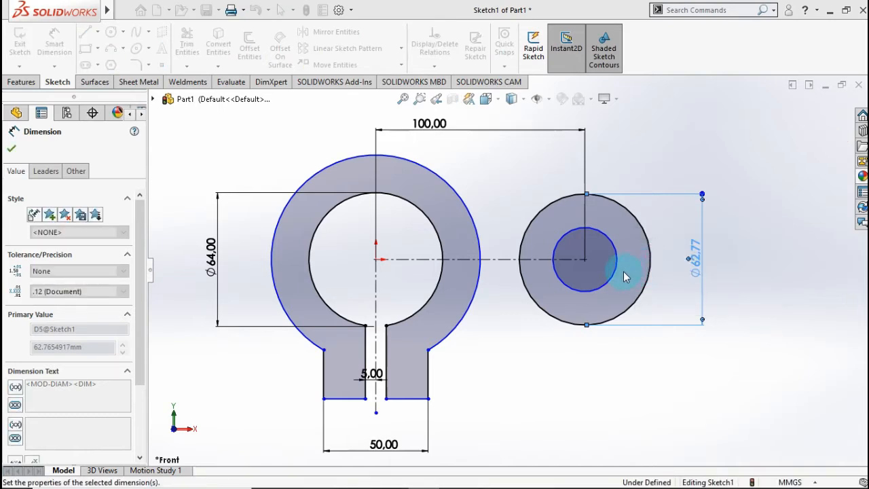
Dimension the diameter of the inner circle at the horizontal centerline's outer end to 25 mm
{"action": "left_click", "coordinate": [651, 265]}
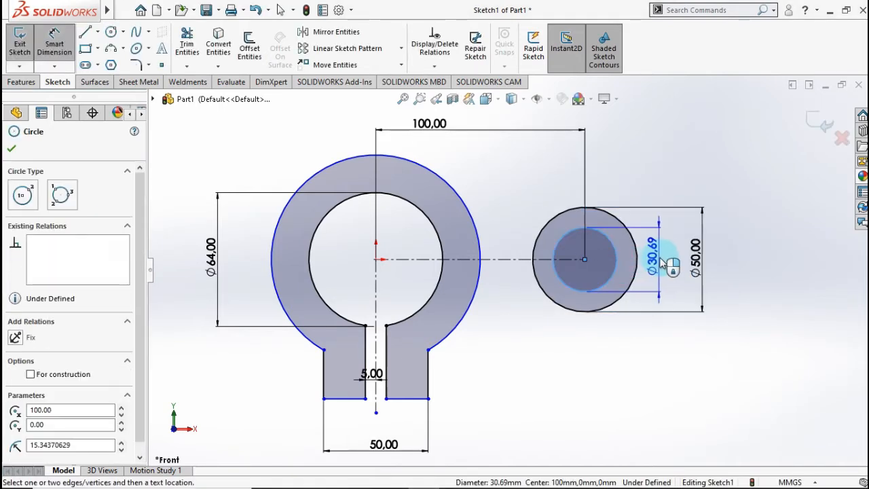
{"action": "left_click", "coordinate": [662, 263]}
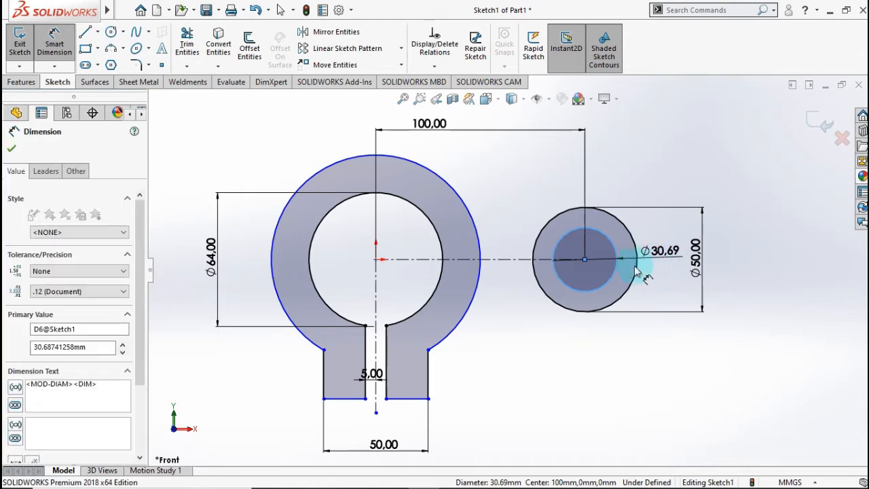
{"action": "type", "text": "30"}
{"action": "left_click", "coordinate": [609, 254]}
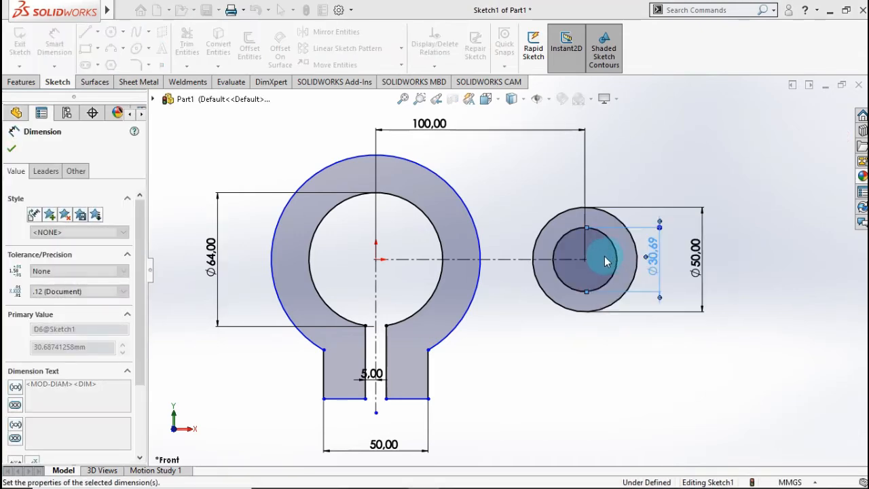
{"action": "scroll", "coordinate": [541, 253], "scroll_direction": "down", "scroll_amount": 1}
{"action": "scroll", "coordinate": [541, 253], "scroll_direction": "down", "scroll_amount": 1}
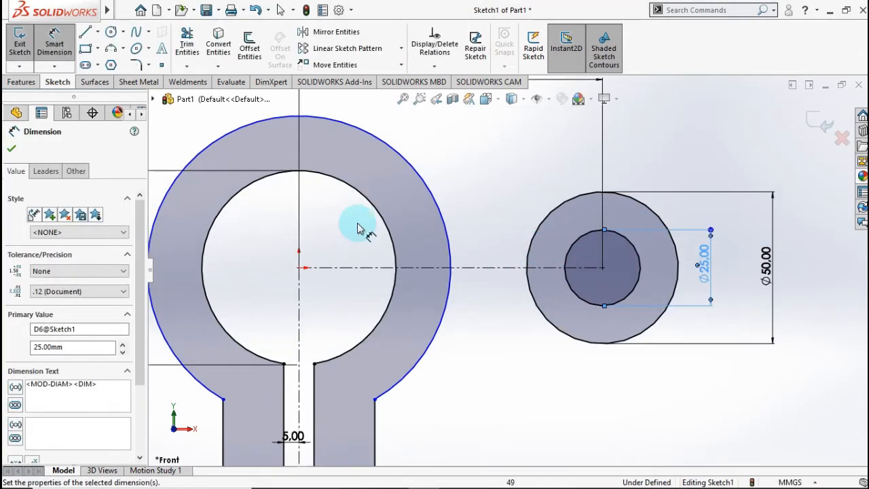
Draw a horizontal line about 33 mm long and 6 mm above the centerline, reaching from inside the ring into the boss
{"action": "key", "text": "l"}
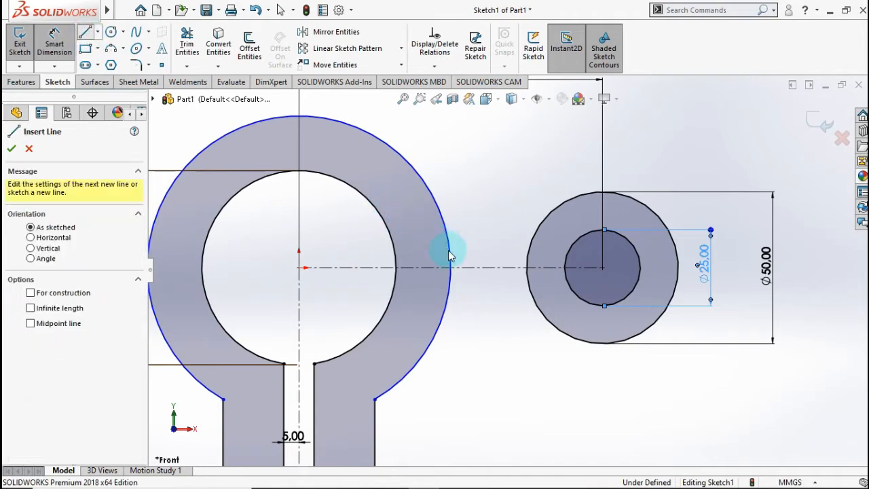
{"action": "left_click", "coordinate": [440, 251]}
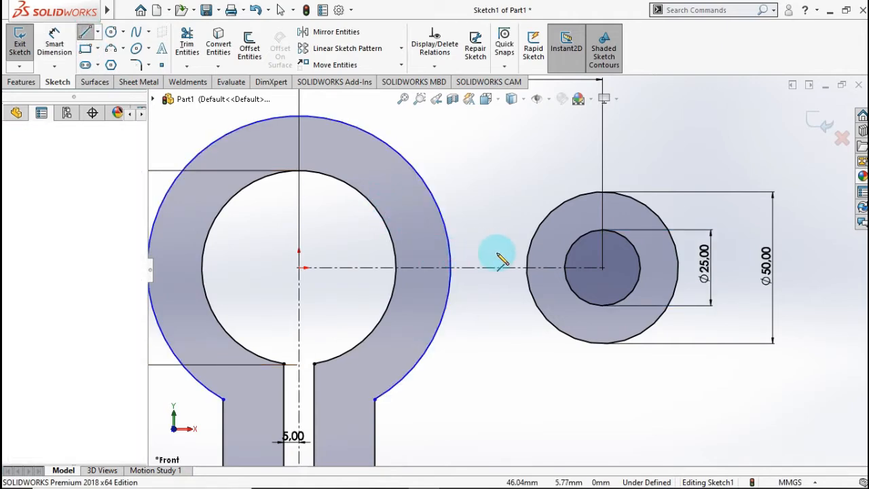
{"action": "left_click", "coordinate": [539, 250]}
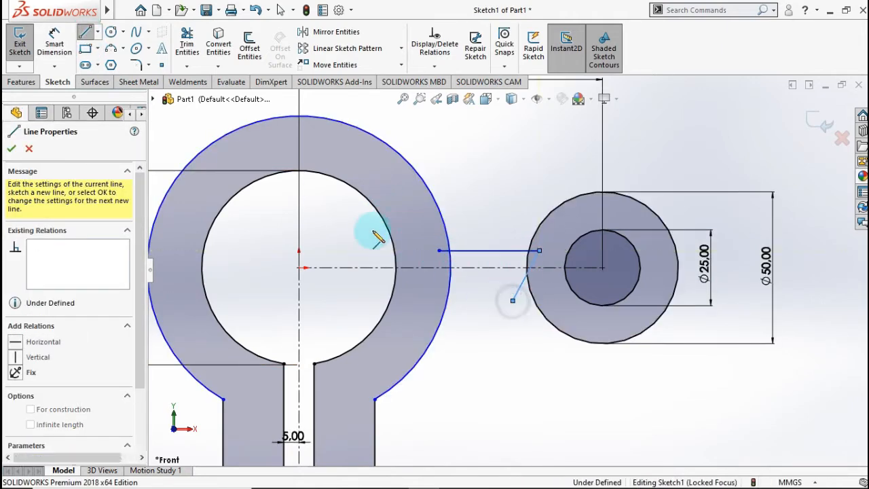
{"action": "key", "text": "Escape"}
Dimension the distance between the connecting line and the horizontal centerline to 5 mm
{"action": "left_click", "coordinate": [55, 45]}
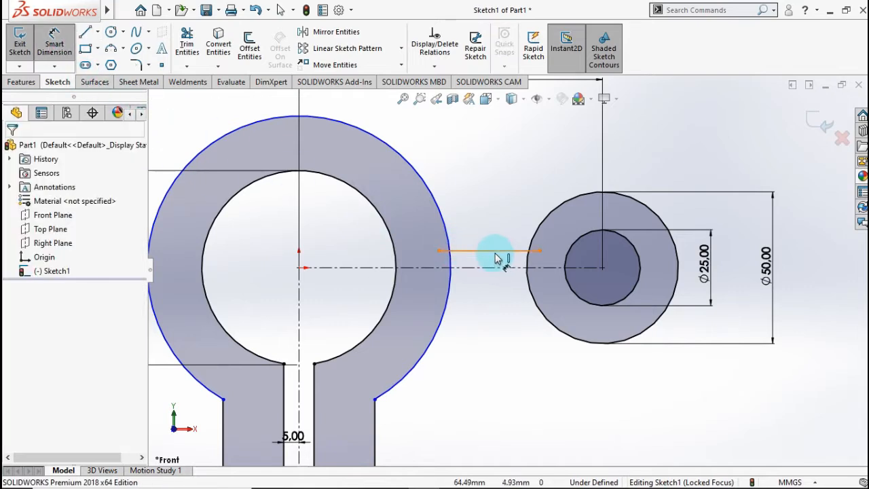
{"action": "left_click", "coordinate": [492, 269]}
{"action": "left_click", "coordinate": [486, 267]}
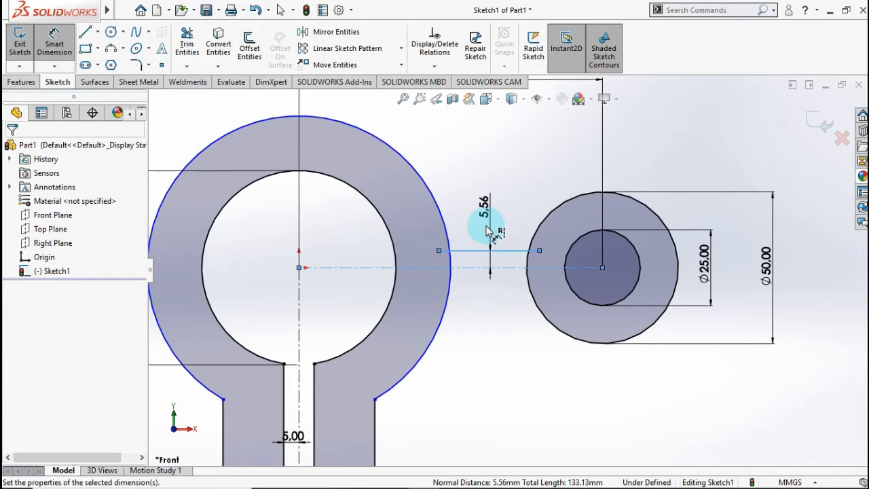
{"action": "left_click", "coordinate": [486, 231]}
{"action": "type", "text": "5"}
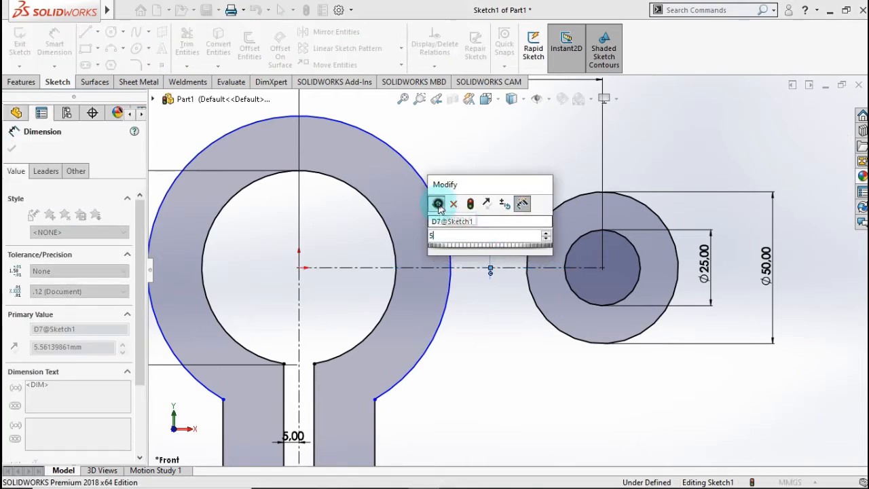
{"action": "left_click", "coordinate": [438, 204]}
Trim the ends of the connecting line that extend into the ring and the boss
{"action": "scroll", "coordinate": [500, 226], "scroll_direction": "down", "scroll_amount": 2}
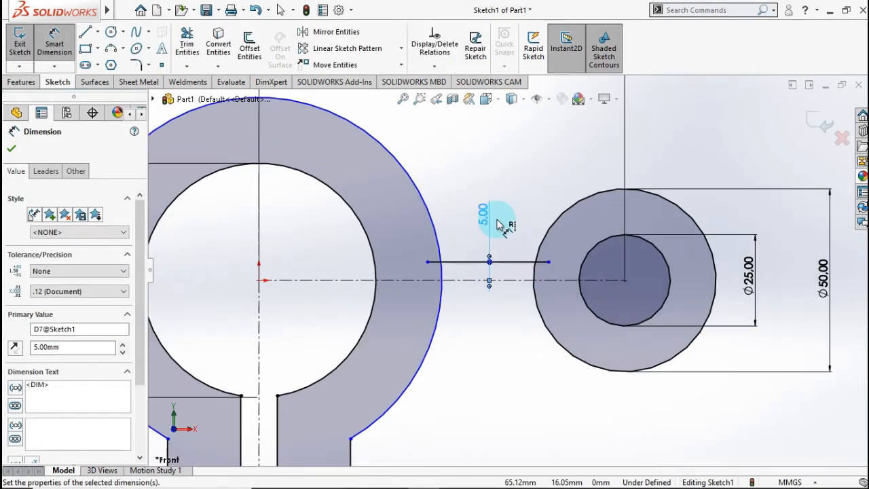
{"action": "scroll", "coordinate": [500, 226], "scroll_direction": "down", "scroll_amount": 1}
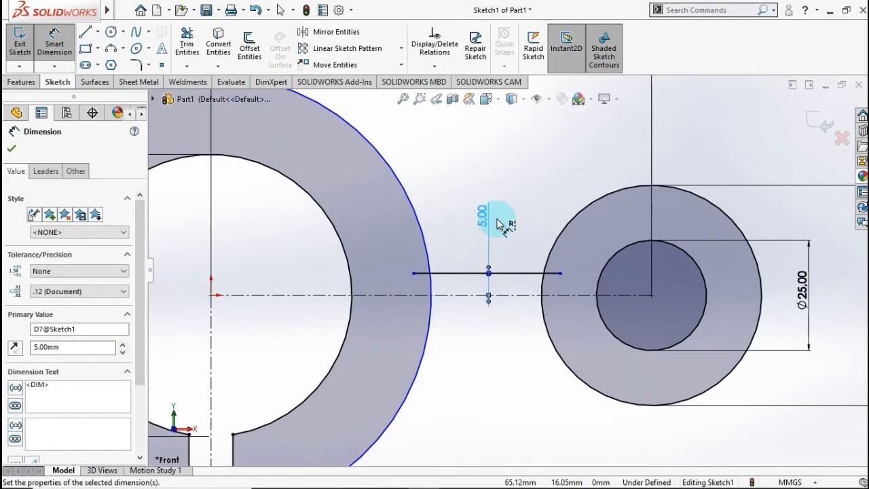
{"action": "left_click", "coordinate": [185, 45]}
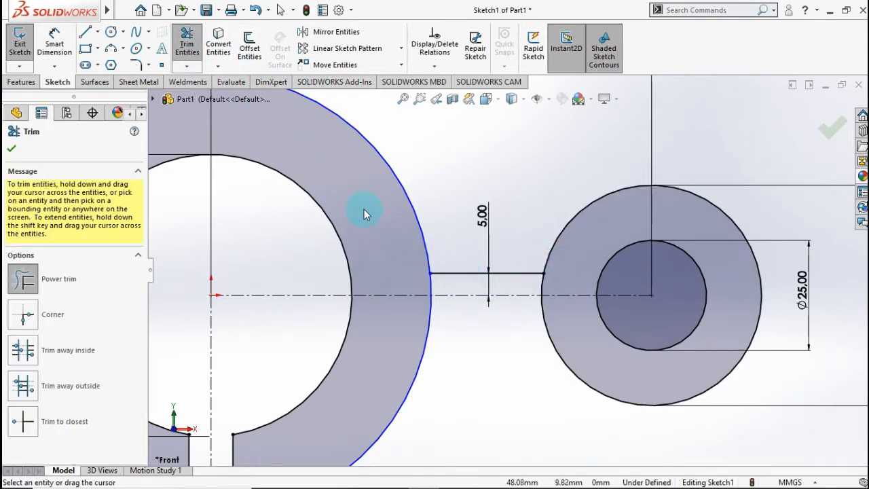
Mirror the connecting line about the horizontal centerline, keeping the original
{"action": "left_click", "coordinate": [313, 31]}
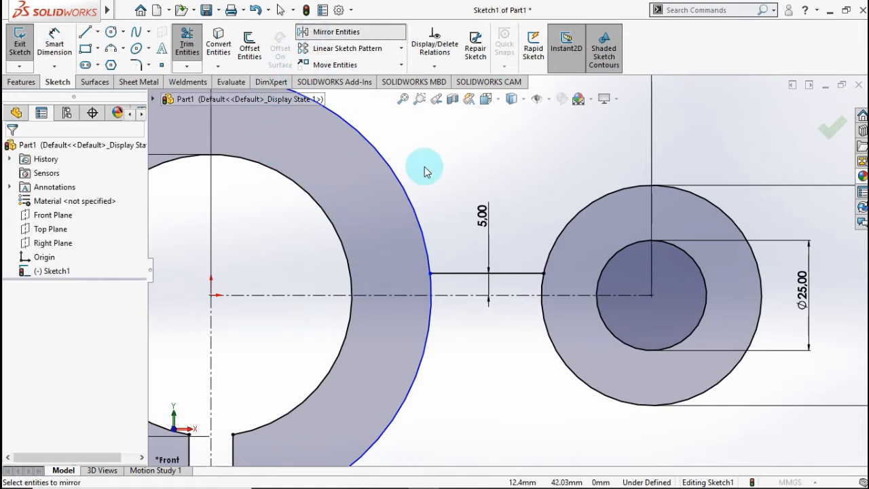
{"action": "left_click", "coordinate": [455, 273]}
{"action": "left_click", "coordinate": [97, 306]}
{"action": "left_click", "coordinate": [453, 294]}
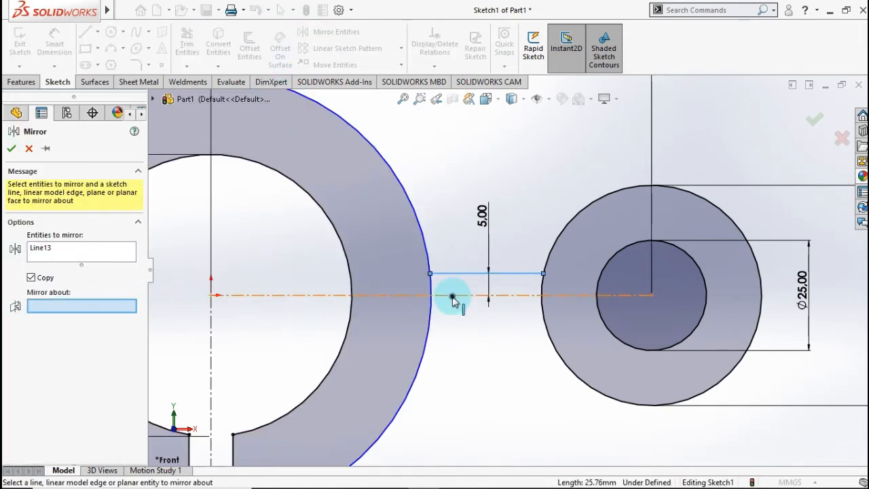
{"action": "left_click", "coordinate": [11, 149]}
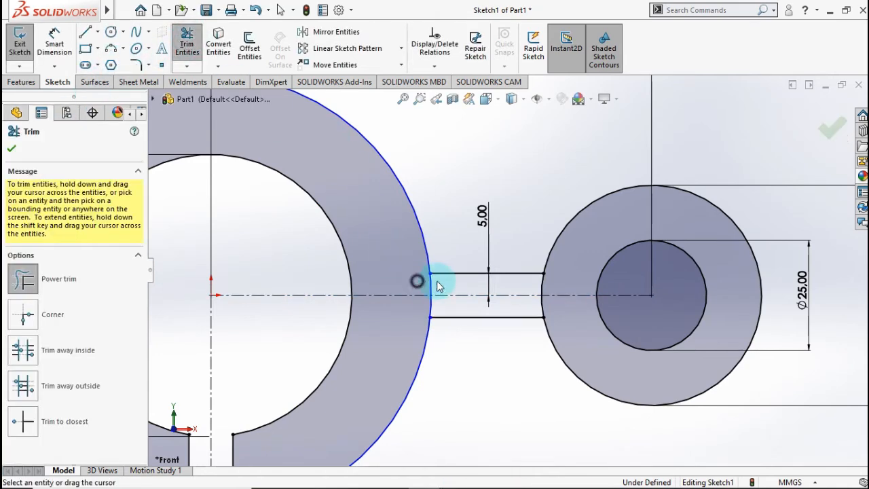
Trim the ring and boss arcs lying between the two connecting lines, and finish trimming
{"action": "left_click_drag", "start_coordinate": [438, 285], "coordinate": [570, 294]}
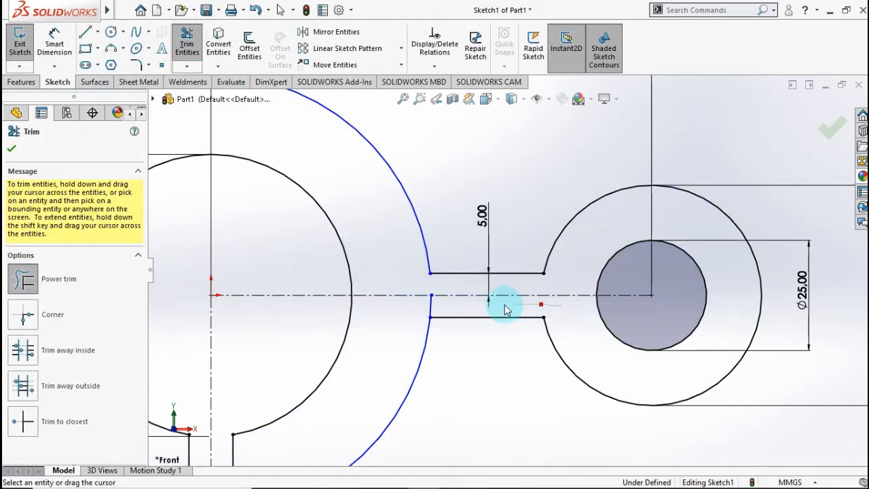
{"action": "left_click_drag", "start_coordinate": [505, 309], "coordinate": [428, 309]}
{"action": "key", "text": "f"}
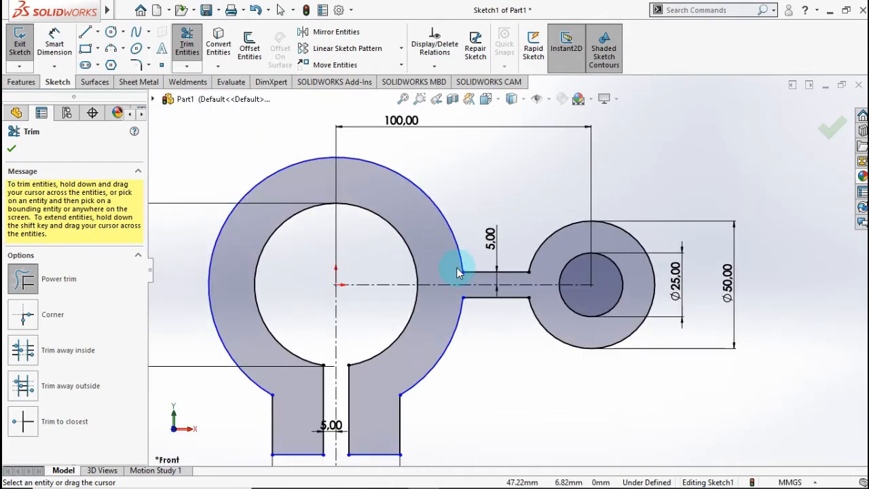
{"action": "left_click", "coordinate": [15, 150]}
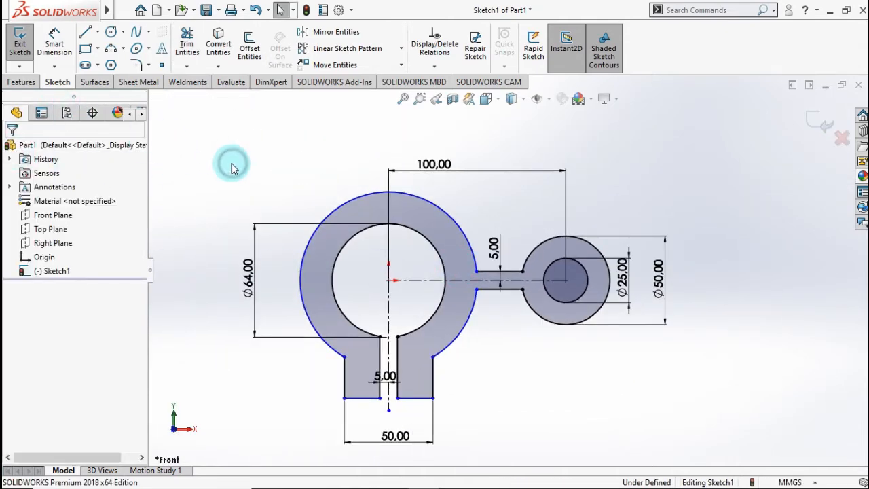
{"action": "left_click", "coordinate": [26, 83]}
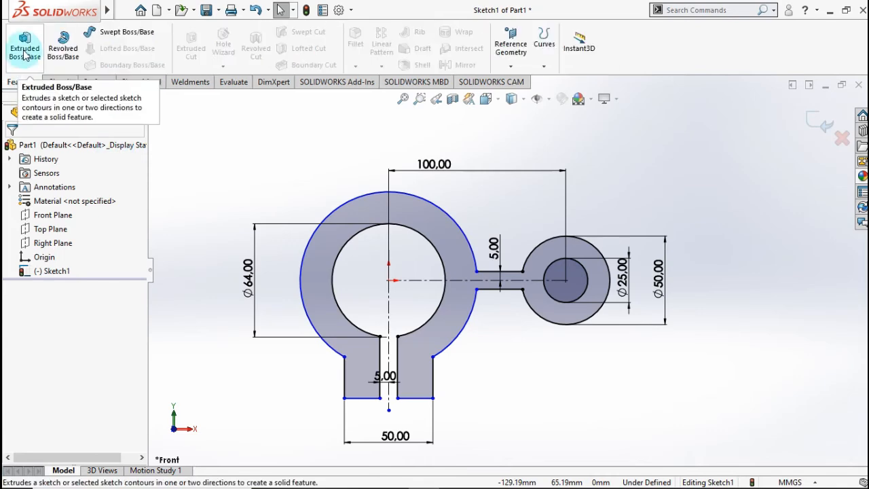
{"action": "left_click", "coordinate": [24, 51]}
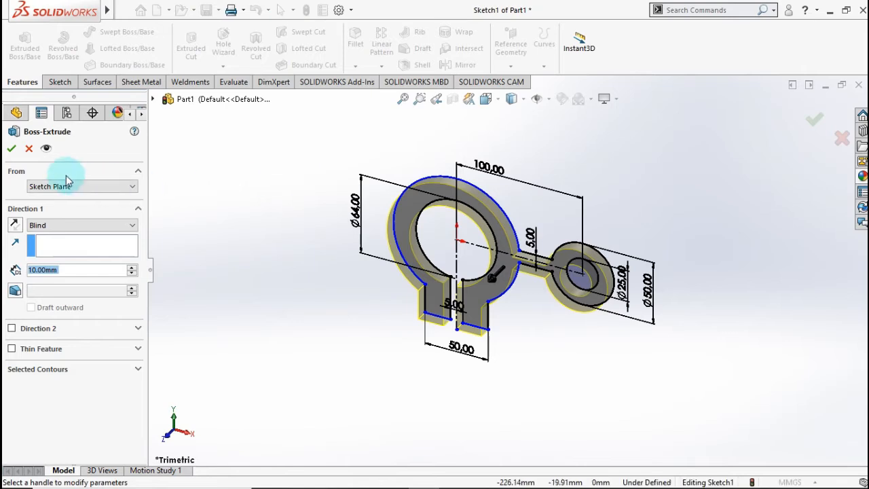
{"action": "left_click", "coordinate": [30, 150]}
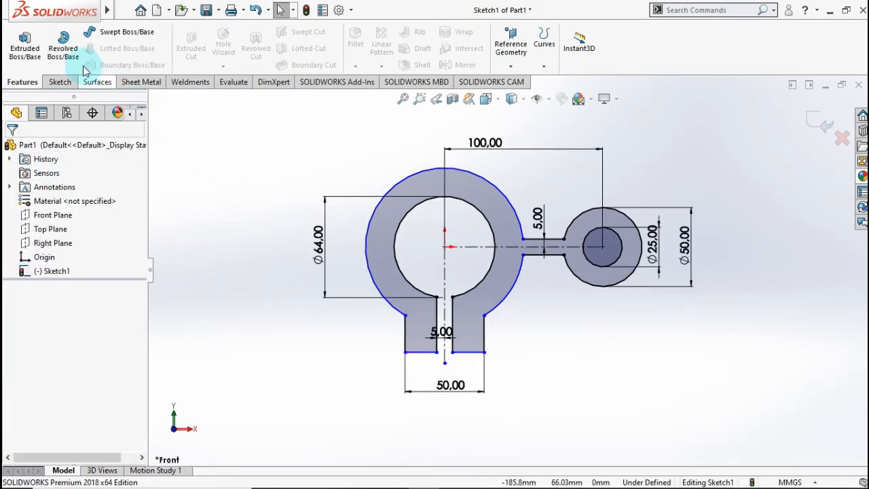
Dimension the vertical distance from the origin to the lug's bottom line to 75 mm
{"action": "left_click", "coordinate": [59, 82]}
{"action": "left_click", "coordinate": [54, 42]}
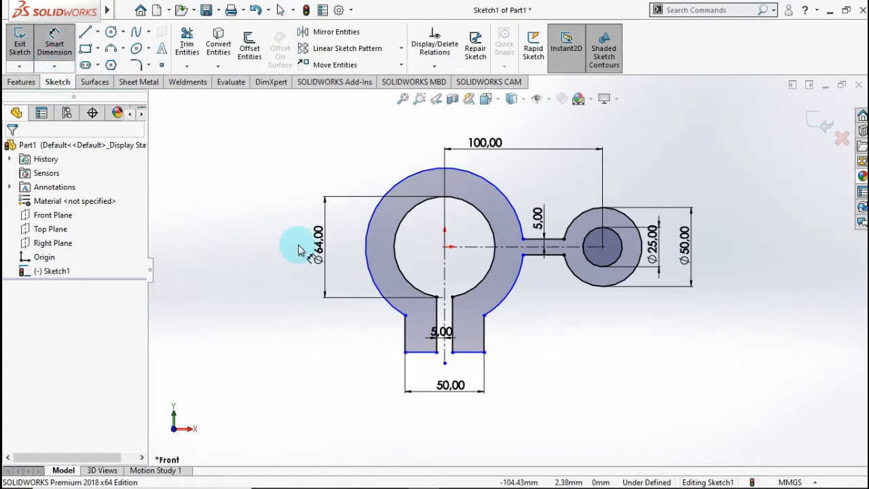
{"action": "left_click", "coordinate": [422, 352]}
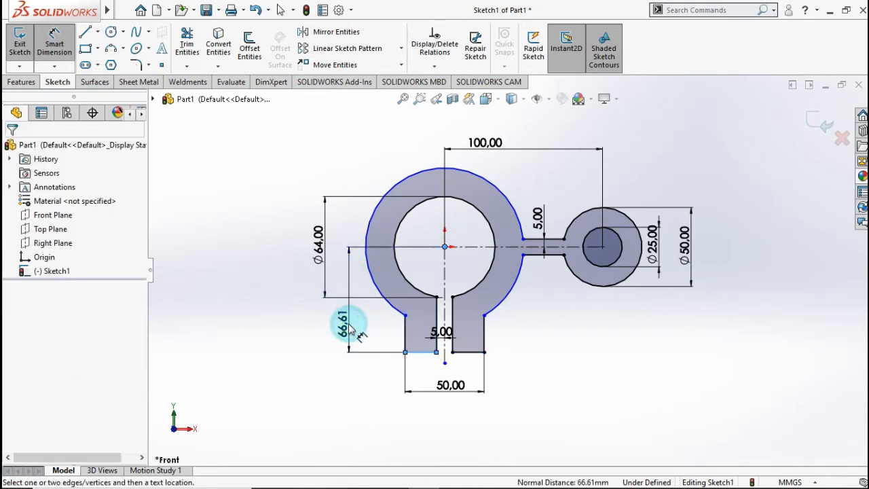
{"action": "left_click", "coordinate": [336, 323]}
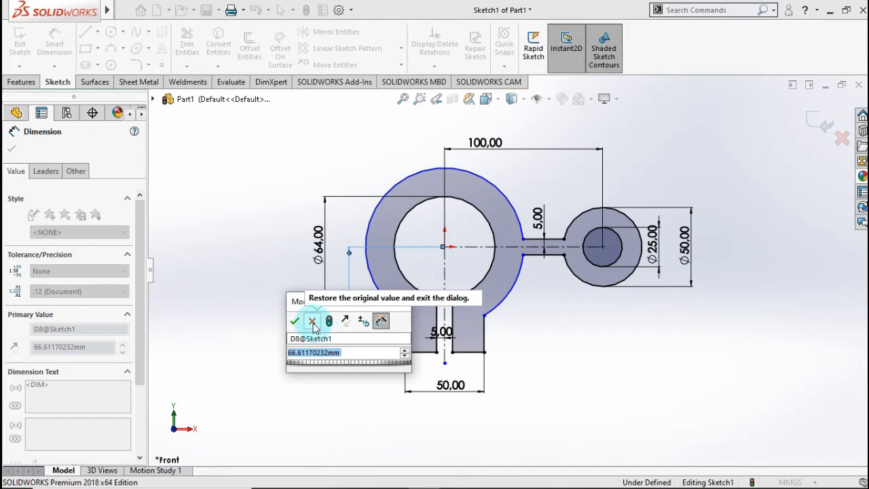
{"action": "type", "text": "75"}
{"action": "left_click", "coordinate": [291, 320]}
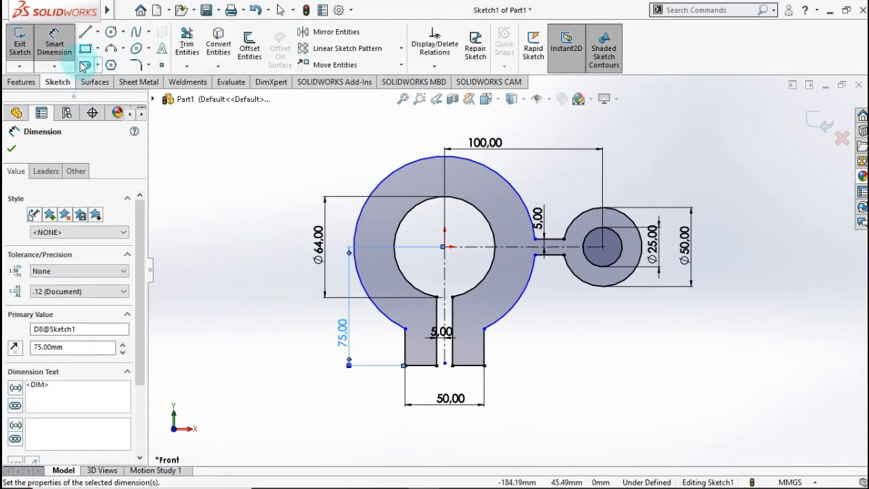
Dimension the ring's outer arc to a 50 mm radius and finish dimensioning
{"action": "left_click", "coordinate": [373, 183]}
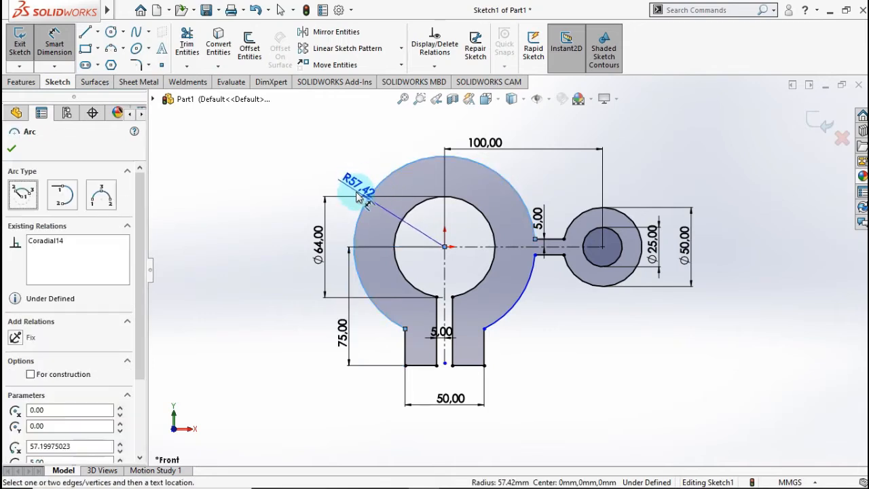
{"action": "left_click", "coordinate": [313, 171]}
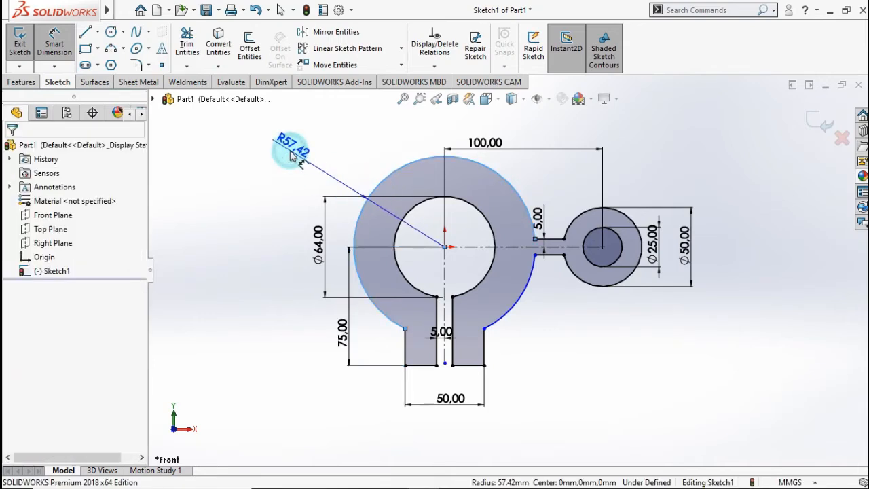
{"action": "left_click", "coordinate": [313, 176]}
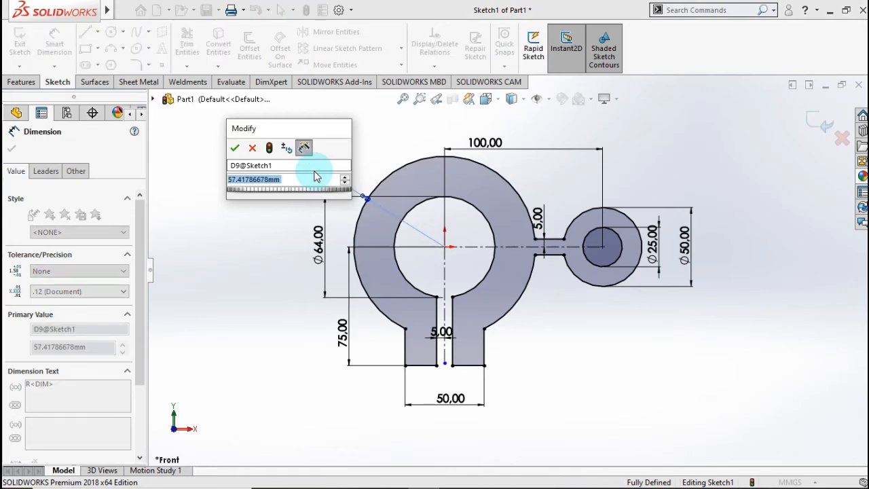
{"action": "type", "text": "60"}
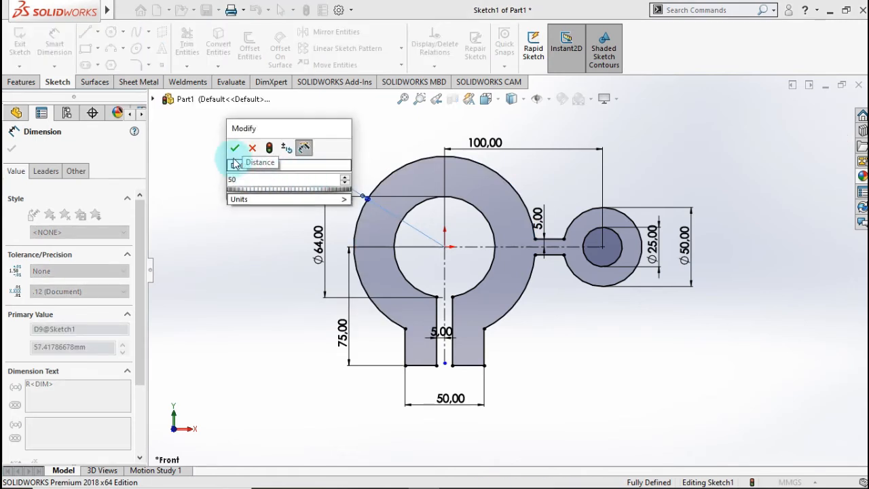
{"action": "left_click", "coordinate": [234, 148]}
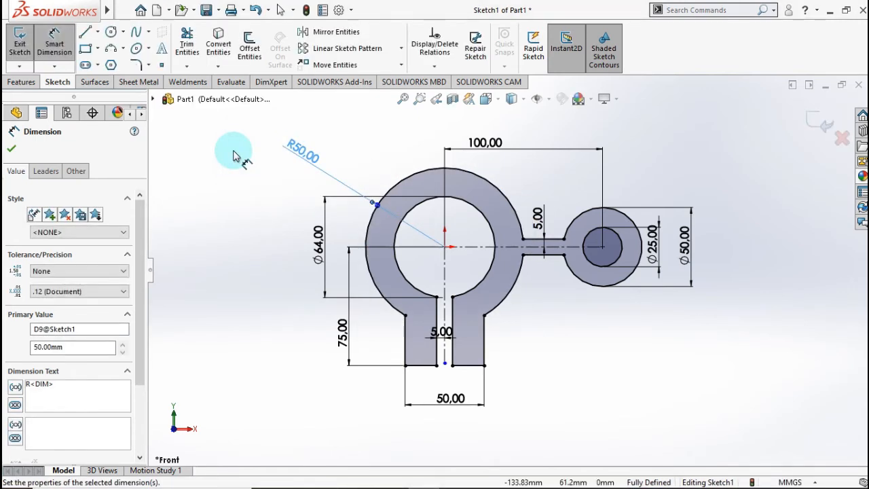
{"action": "left_click", "coordinate": [9, 150]}
Extrude the profile sketch as a boss with the Mid Plane end condition and a 40 mm depth
{"action": "left_click", "coordinate": [21, 82]}
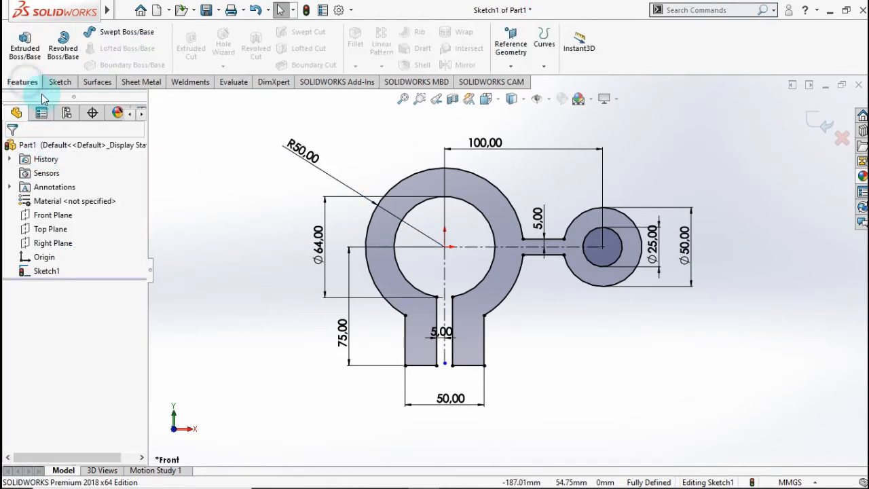
{"action": "left_click", "coordinate": [25, 42]}
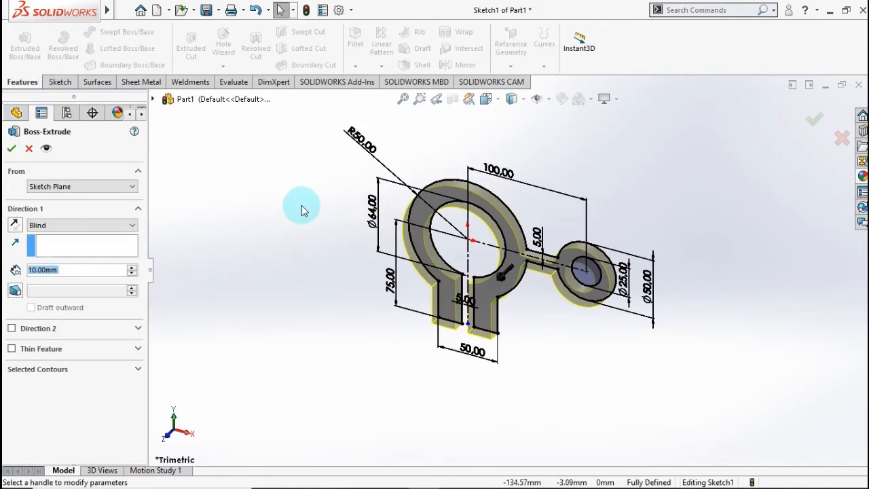
{"action": "left_click", "coordinate": [91, 225]}
{"action": "left_click", "coordinate": [74, 273]}
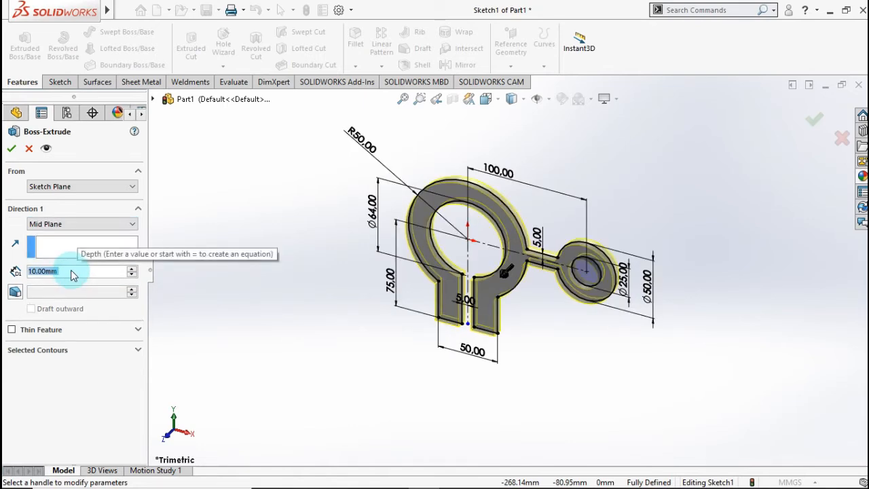
{"action": "type", "text": "40"}
{"action": "key", "text": "Return"}
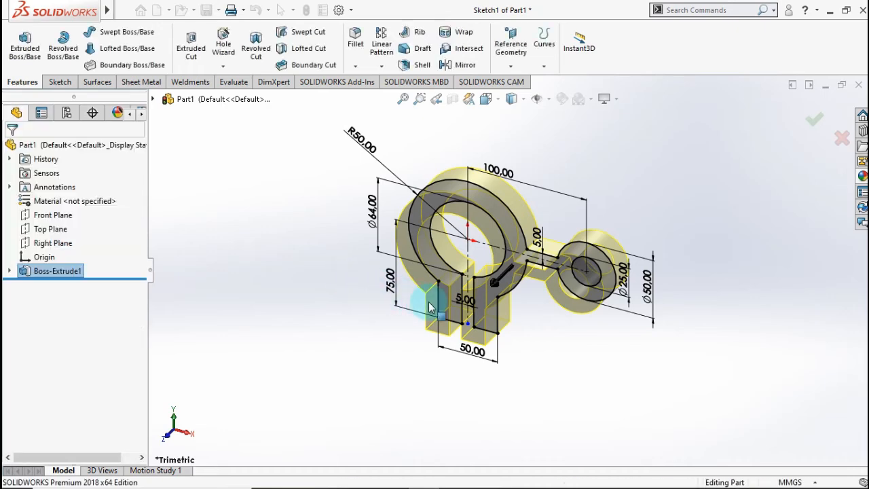
Start a new sketch on the Front Plane
{"action": "middle_click_drag", "start_coordinate": [429, 302], "coordinate": [369, 305]}
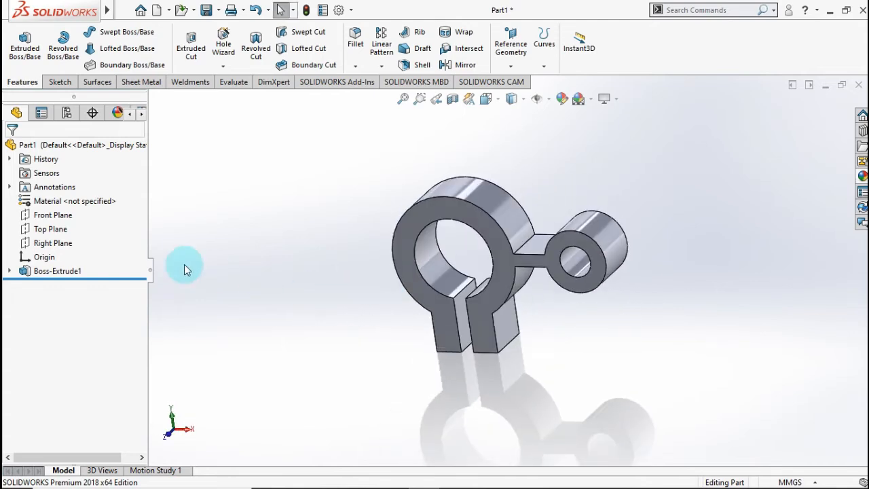
{"action": "left_click", "coordinate": [68, 214]}
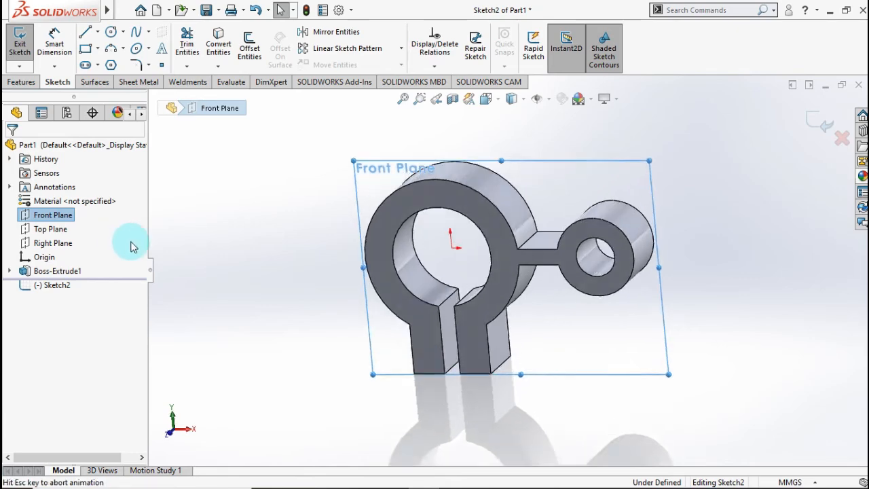
{"action": "left_click", "coordinate": [576, 328]}
{"action": "scroll", "coordinate": [585, 288], "scroll_direction": "up", "scroll_amount": 2}
{"action": "scroll", "coordinate": [594, 212], "scroll_direction": "down", "scroll_amount": 3}
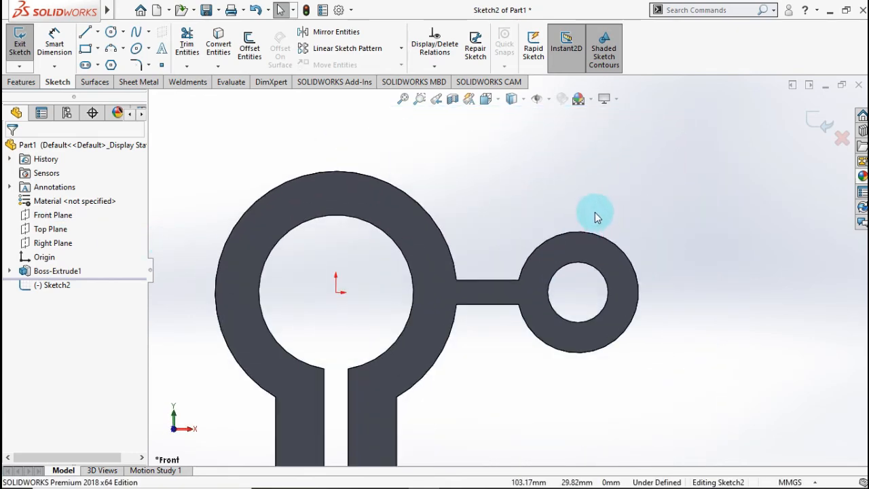
Convert the ring's outer arc, the web's upper edge and the boss's outer arc into sketch entities
{"action": "left_click", "coordinate": [417, 232]}
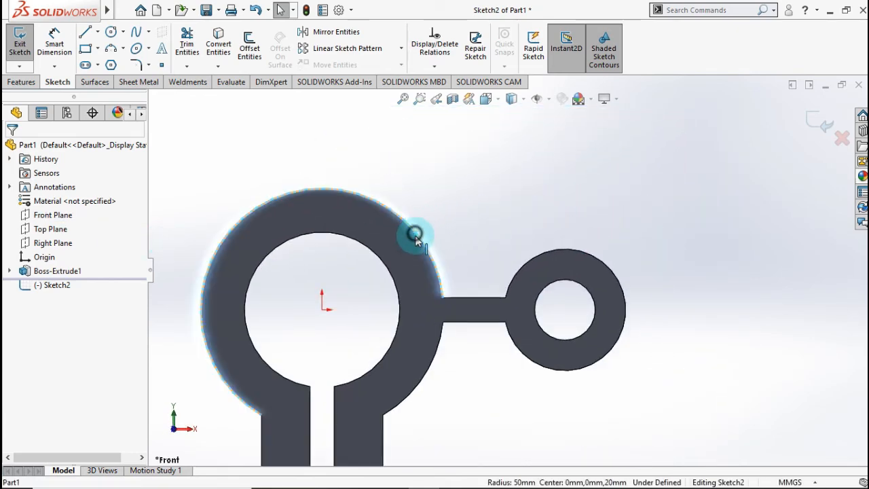
{"action": "left_click", "coordinate": [478, 299], "text": "ctrl"}
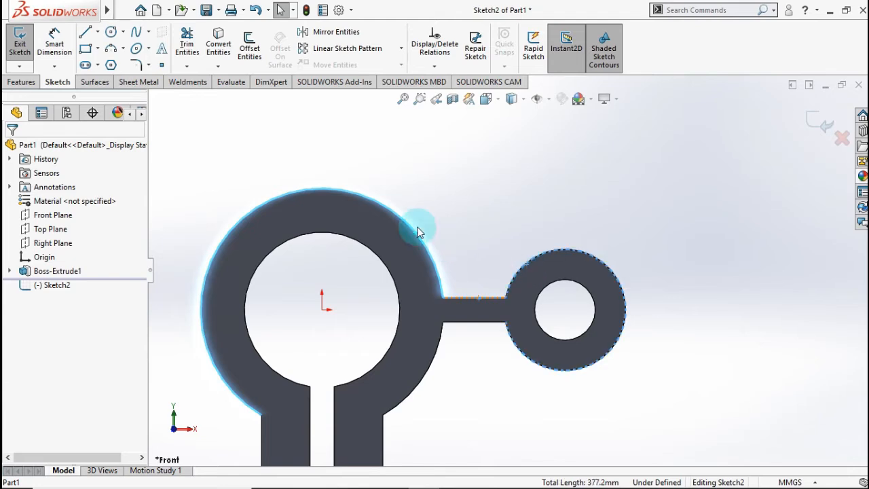
{"action": "left_click", "coordinate": [219, 44]}
{"action": "left_click", "coordinate": [494, 184]}
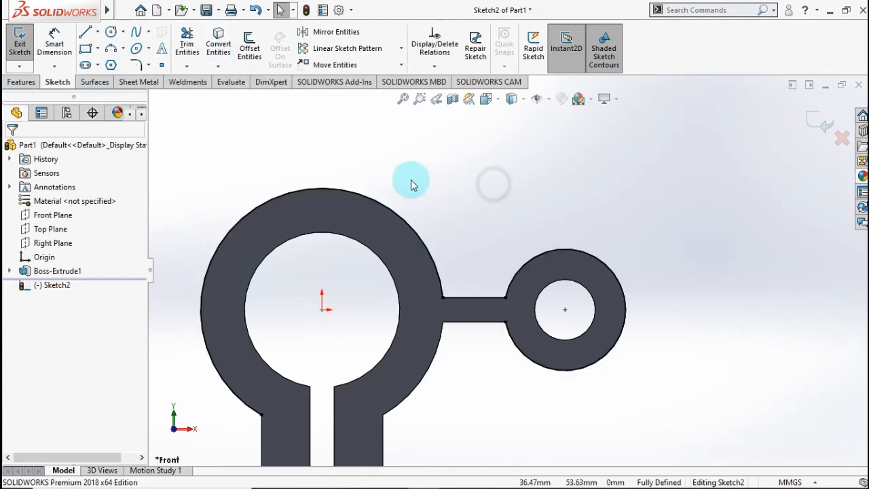
Sketch a sloping line above the web from the ring's outer arc to the boss's outer arc
{"action": "left_click", "coordinate": [92, 33]}
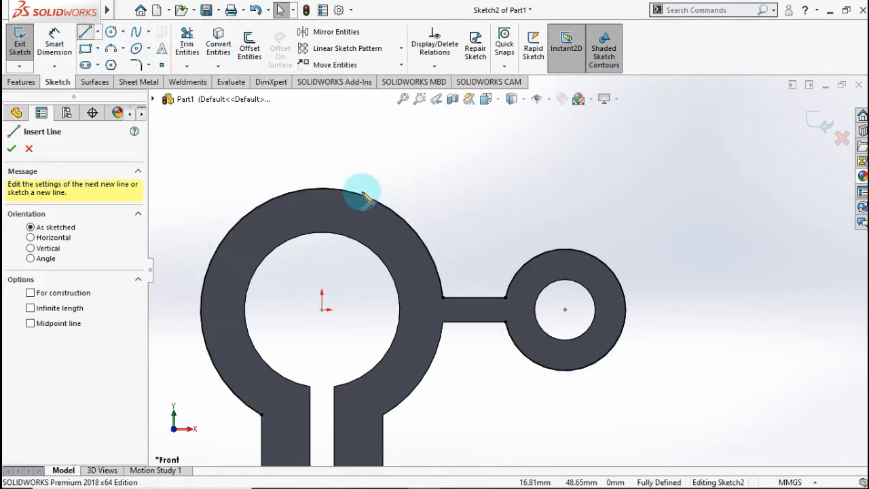
{"action": "left_click", "coordinate": [358, 194]}
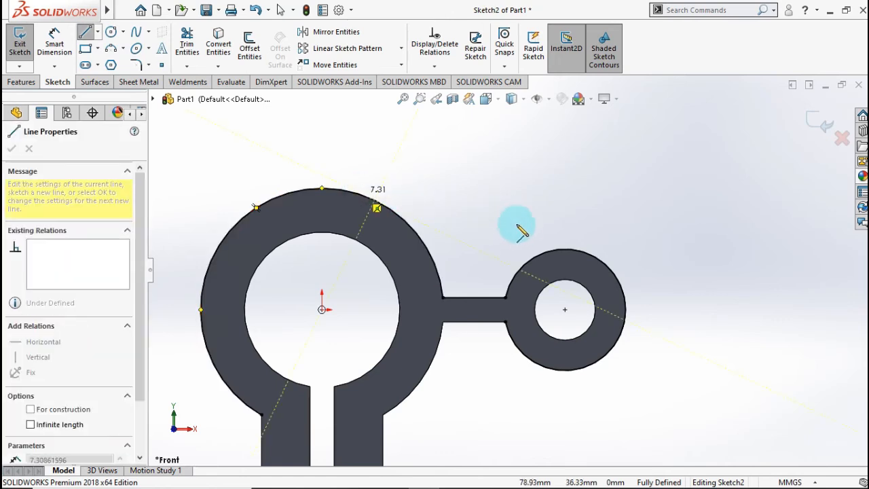
{"action": "left_click", "coordinate": [541, 258]}
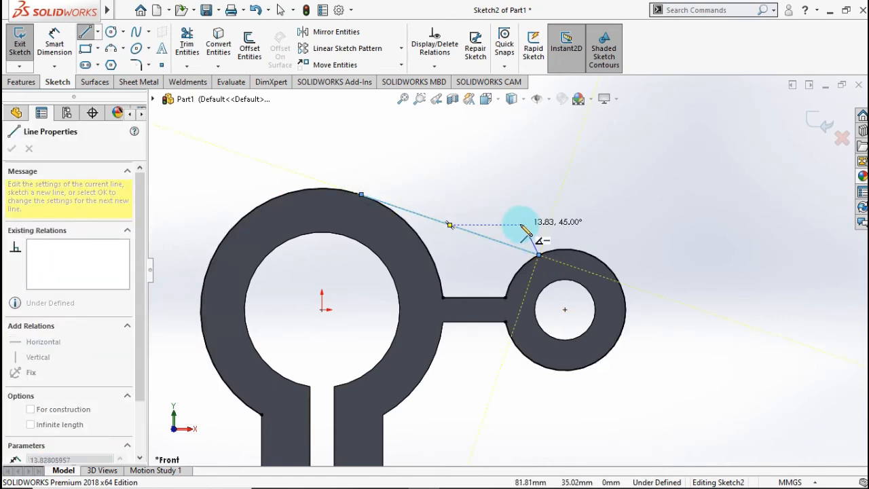
{"action": "key", "text": "Escape"}
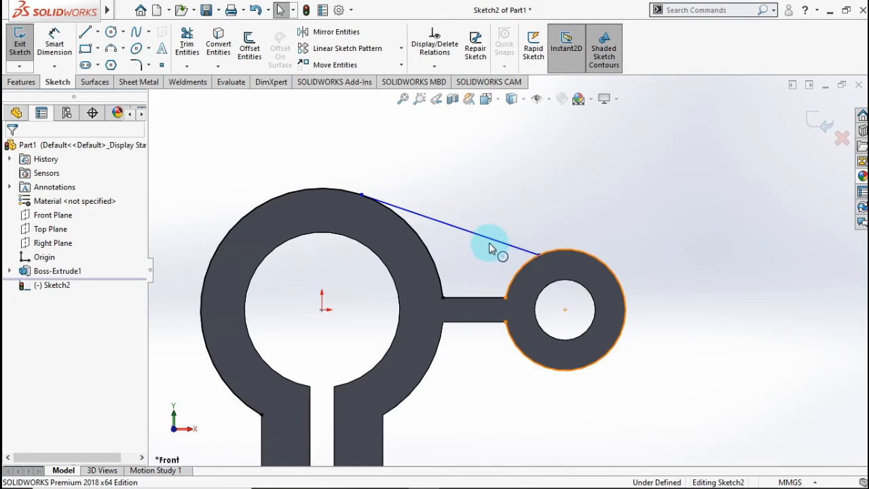
Make the sloping line tangent to the boss's outer arc and check its tangency with the ring's outer arc
{"action": "left_click", "coordinate": [489, 242]}
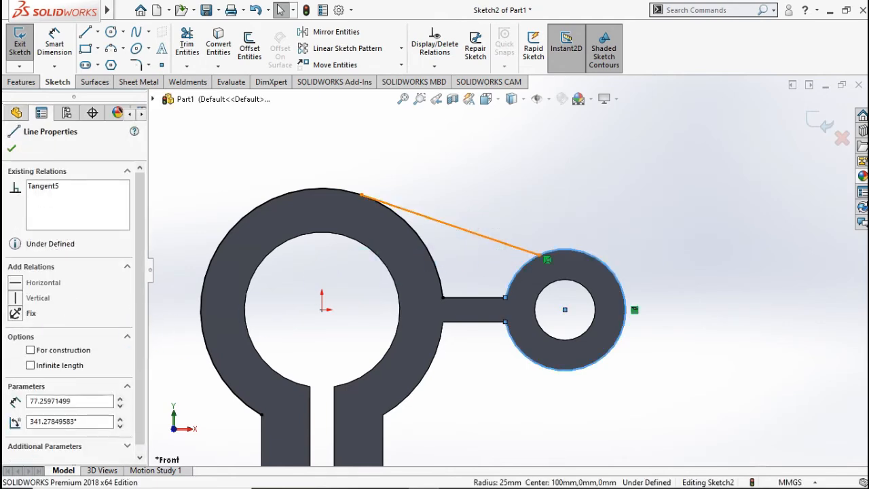
{"action": "left_click", "coordinate": [380, 202], "text": "ctrl"}
{"action": "left_click", "coordinate": [15, 356]}
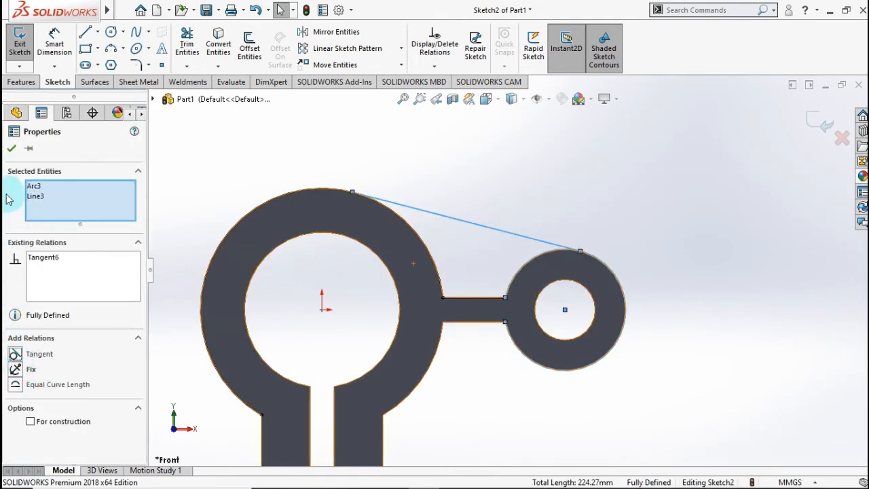
{"action": "left_click", "coordinate": [10, 149]}
{"action": "left_click", "coordinate": [420, 235]}
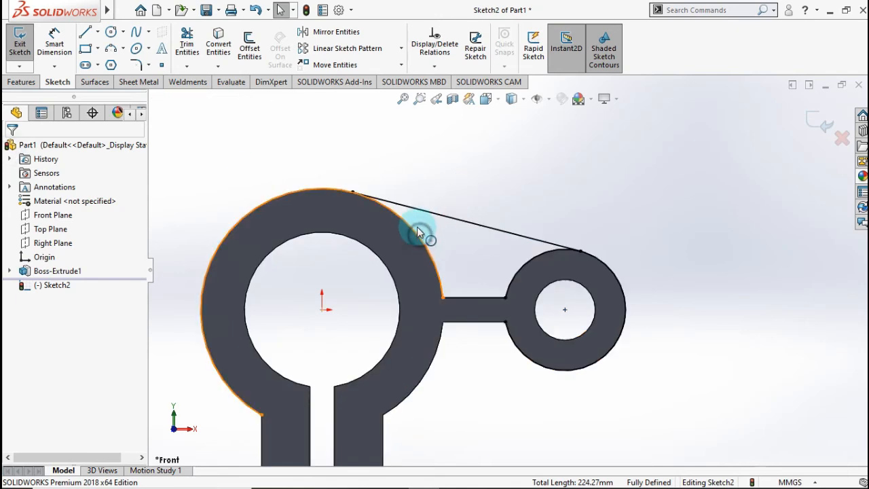
{"action": "left_click", "coordinate": [420, 222]}
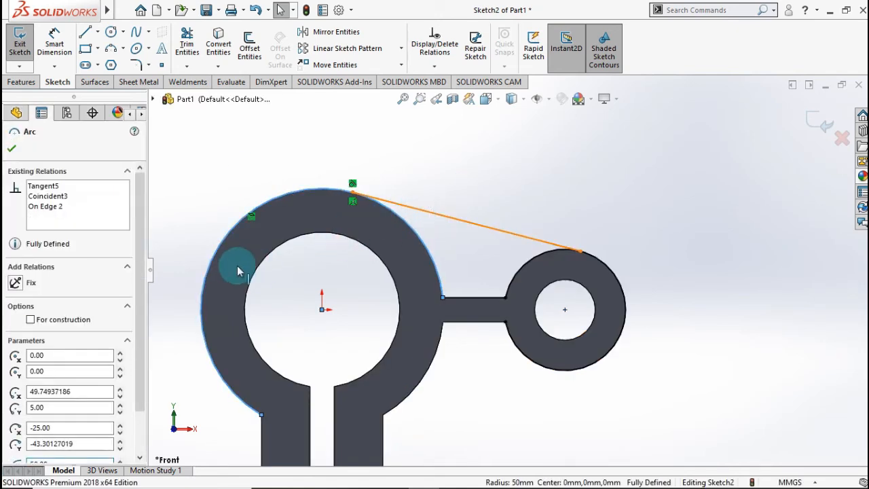
{"action": "left_click", "coordinate": [468, 221], "text": "ctrl"}
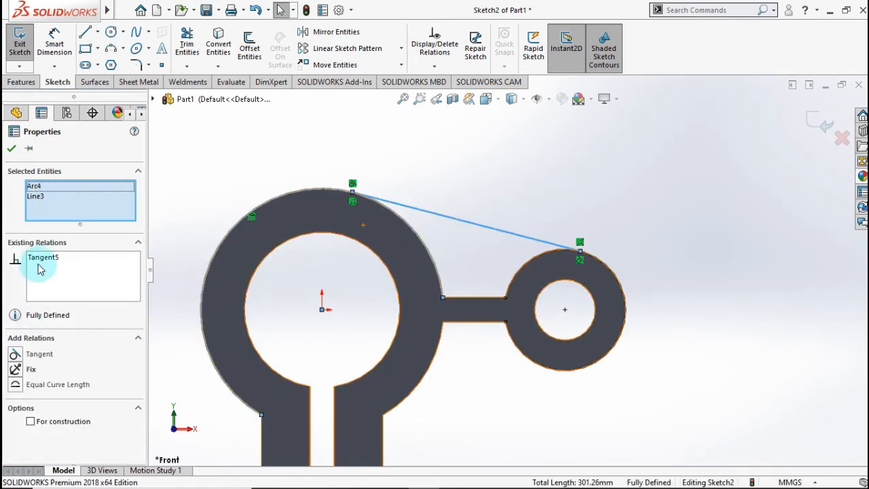
{"action": "left_click", "coordinate": [11, 149]}
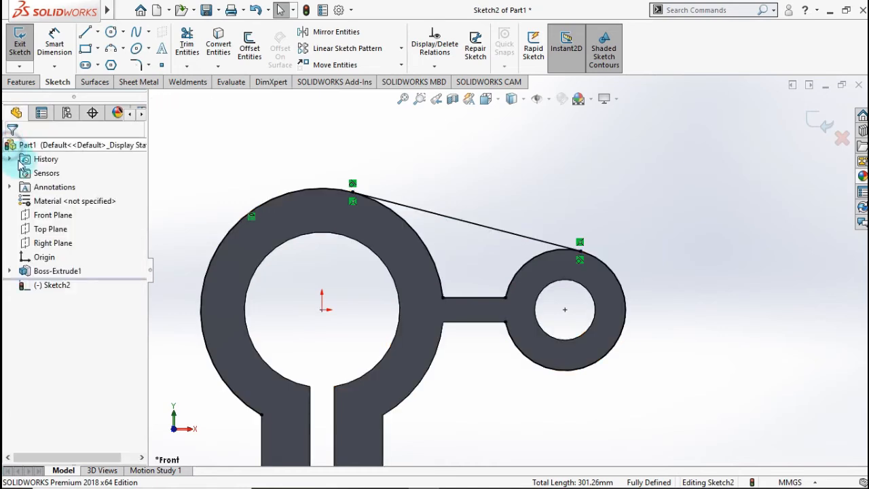
Power trim the ring and boss arcs outside the area enclosed by the sloping line and the web's upper edge
{"action": "left_click", "coordinate": [187, 42]}
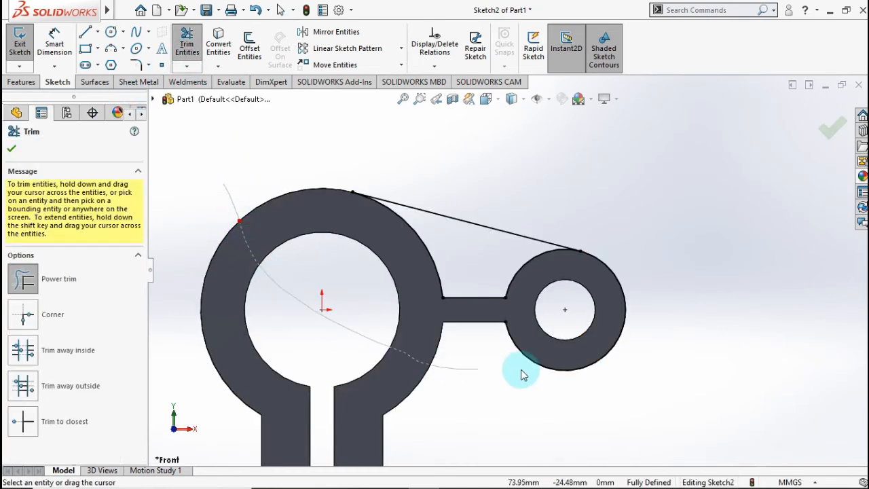
{"action": "left_click_drag", "start_coordinate": [626, 335], "coordinate": [596, 331]}
{"action": "left_click", "coordinate": [834, 129]}
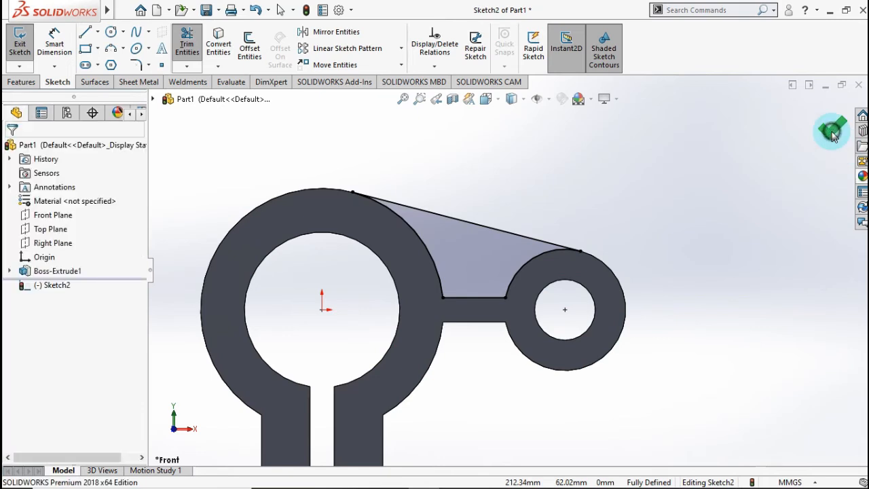
Extrude the rib profile as a merged boss with the Mid Plane end condition and a 10 mm depth
{"action": "left_click", "coordinate": [23, 82]}
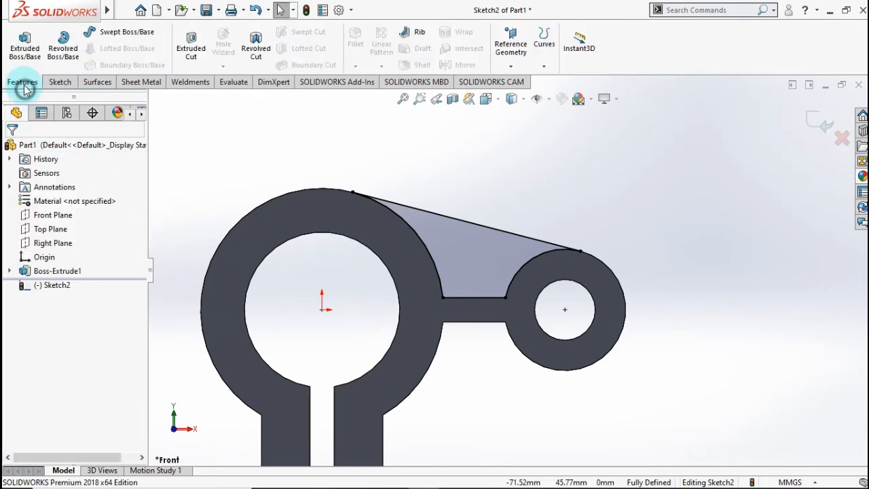
{"action": "left_click", "coordinate": [24, 58]}
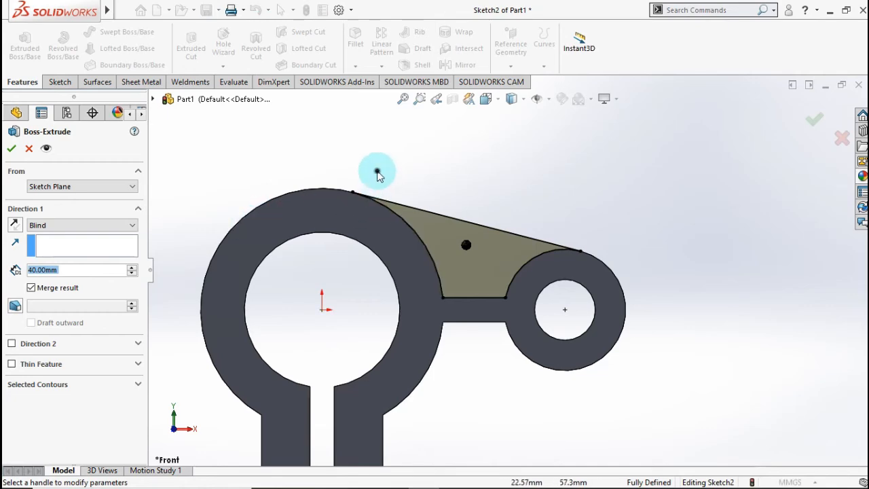
{"action": "key", "text": "ctrl+7"}
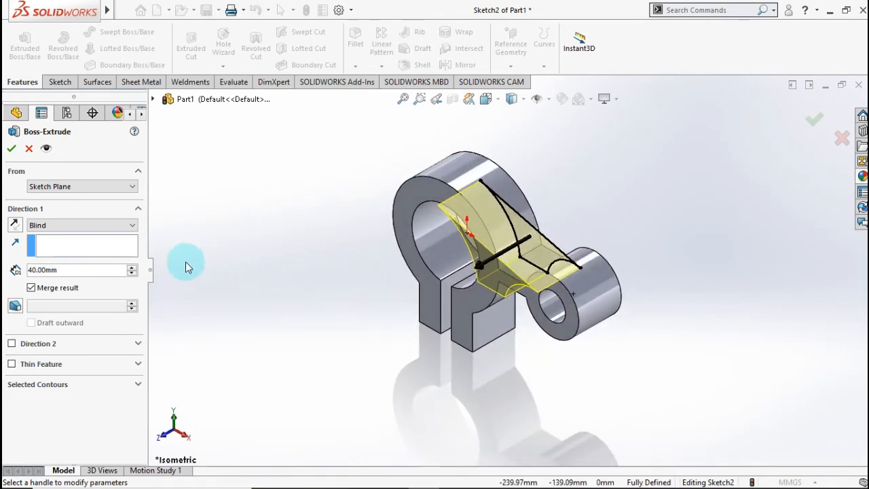
{"action": "left_click", "coordinate": [114, 270]}
{"action": "type", "text": "10"}
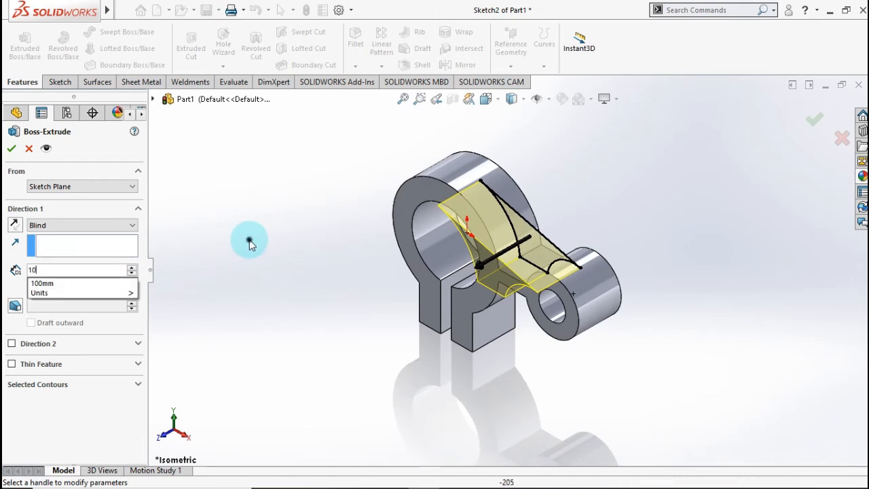
{"action": "key", "text": "Return"}
{"action": "left_click", "coordinate": [110, 225]}
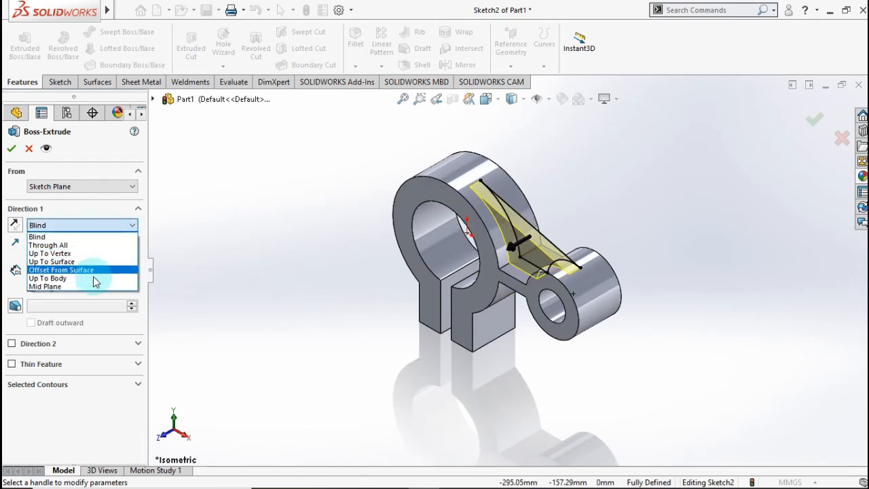
{"action": "left_click", "coordinate": [93, 287]}
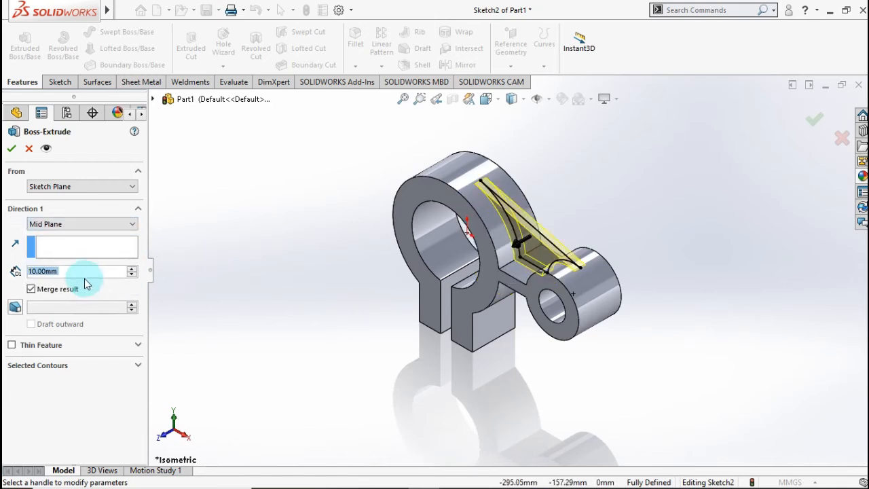
{"action": "left_click", "coordinate": [14, 151]}
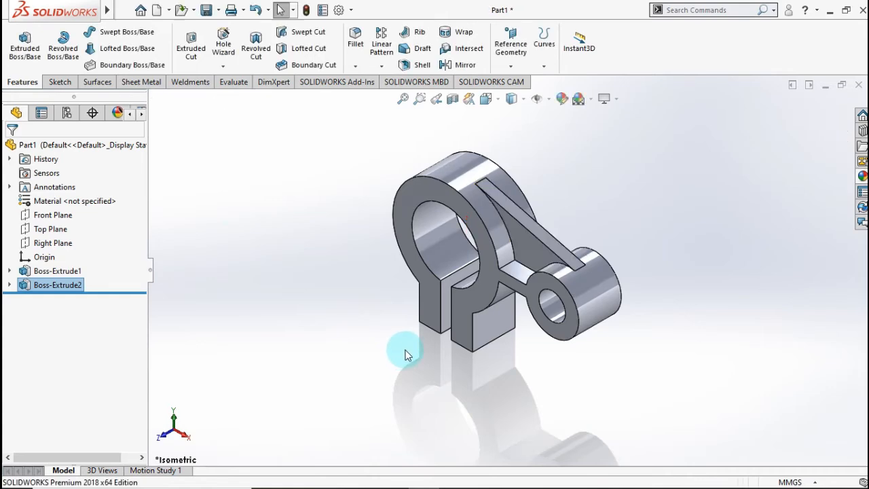
Start a new sketch on the outer side face of the lug on the boss side
{"action": "mouse_move", "coordinate": [454, 346]}
{"action": "middle_mouse_down"}
{"action": "mouse_move", "coordinate": [459, 319]}
{"action": "mouse_move", "coordinate": [510, 269]}
{"action": "mouse_move", "coordinate": [549, 285]}
{"action": "mouse_move", "coordinate": [442, 249]}
{"action": "mouse_move", "coordinate": [351, 252]}
{"action": "mouse_move", "coordinate": [441, 262]}
{"action": "mouse_move", "coordinate": [473, 335]}
{"action": "middle_mouse_up"}
{"action": "left_click", "coordinate": [471, 336]}
{"action": "left_click", "coordinate": [525, 296]}
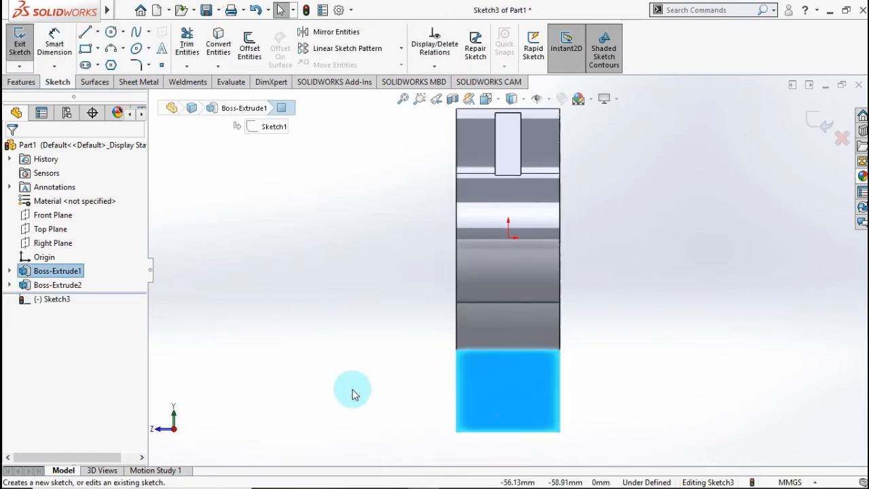
{"action": "left_click", "coordinate": [352, 389]}
Draw a horizontal centerline across the lug face between the midpoints of its two vertical edges
{"action": "left_click", "coordinate": [97, 31]}
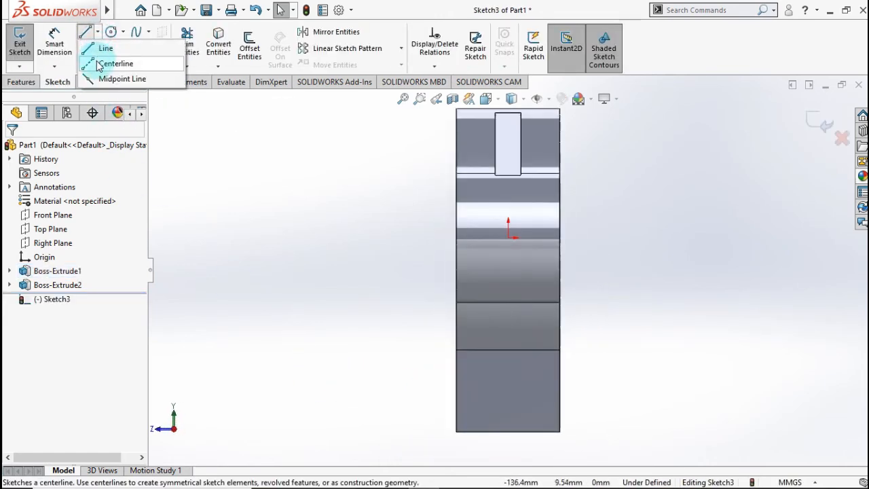
{"action": "left_click", "coordinate": [100, 64]}
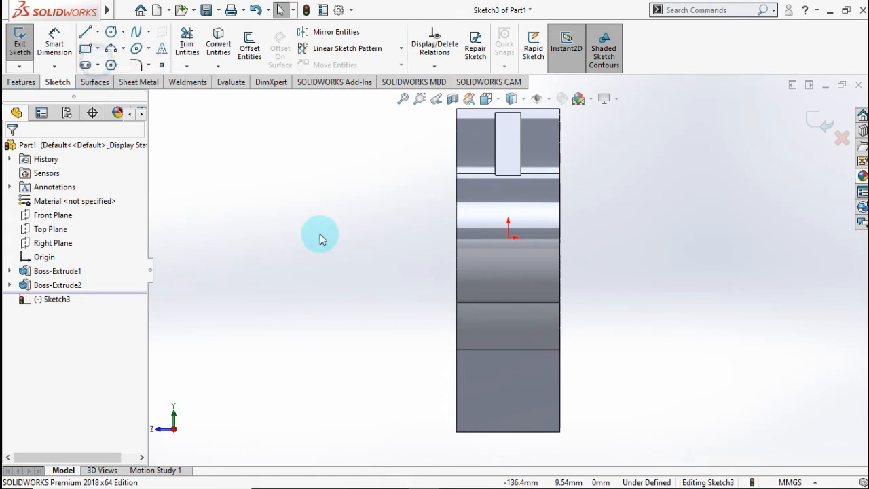
{"action": "left_click", "coordinate": [456, 391]}
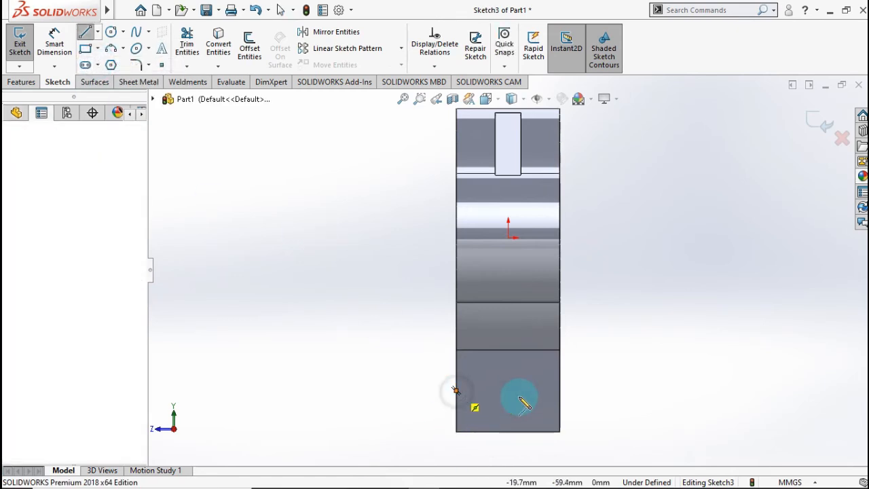
{"action": "double_click", "coordinate": [560, 391]}
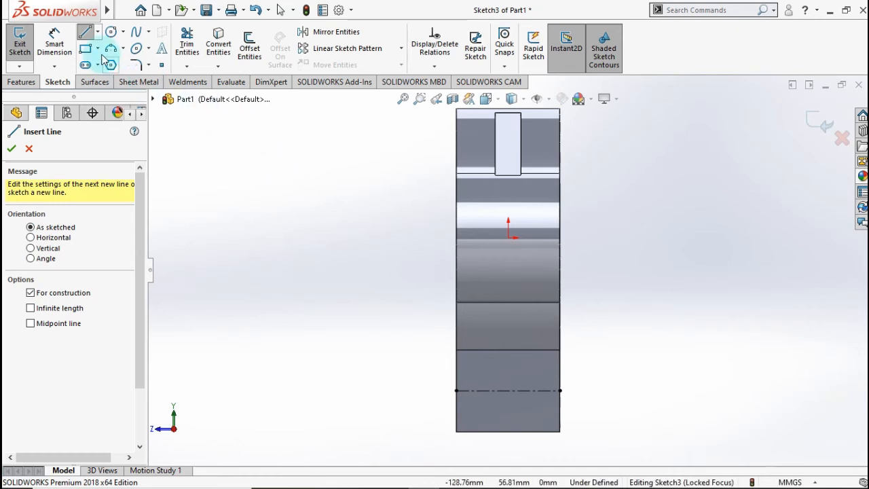
Sketch a circle about 17.5 mm in diameter centred on the midpoint of the centerline
{"action": "left_click", "coordinate": [108, 31]}
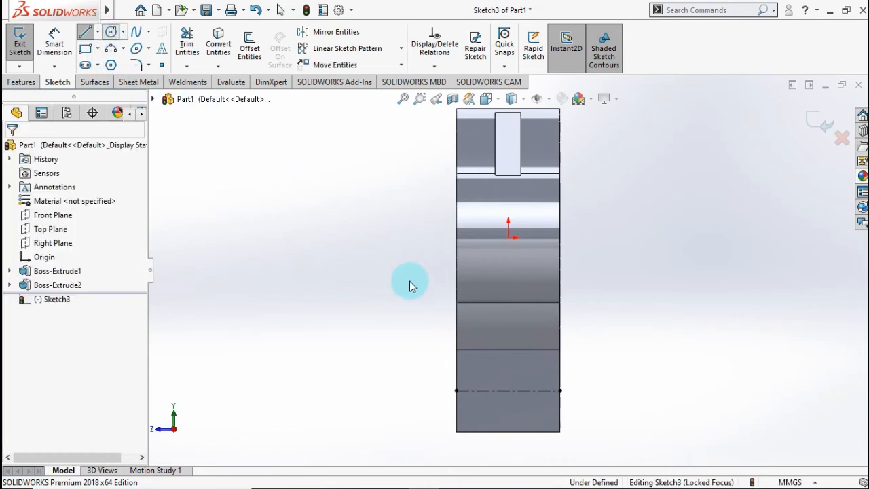
{"action": "left_click", "coordinate": [509, 391]}
{"action": "left_click", "coordinate": [527, 375]}
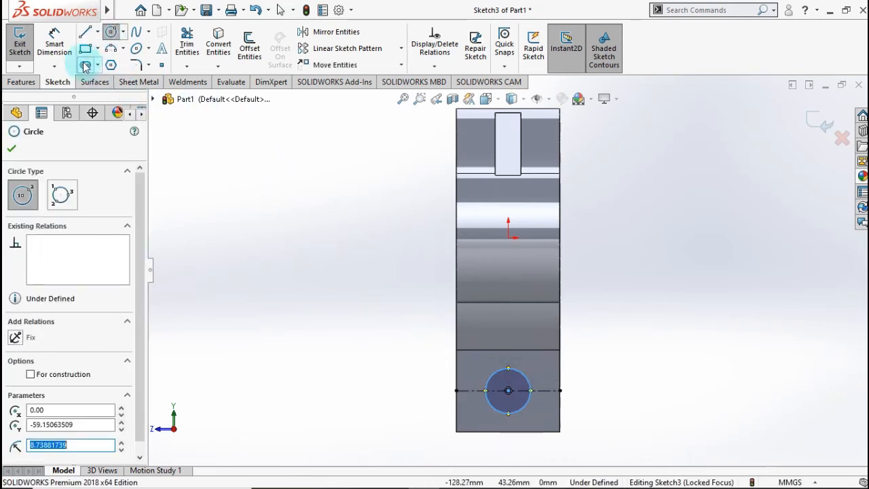
Dimension the circle on the lug face to a diameter of 15 mm
{"action": "left_click", "coordinate": [54, 45]}
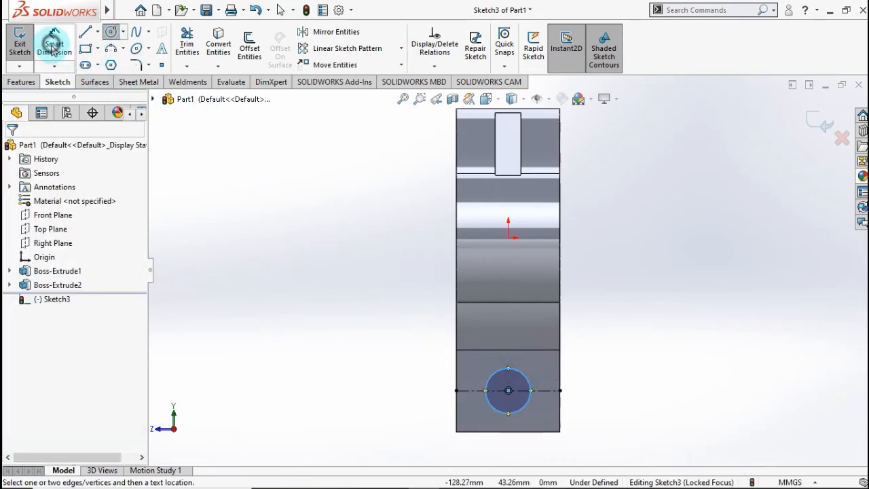
{"action": "left_click", "coordinate": [537, 403]}
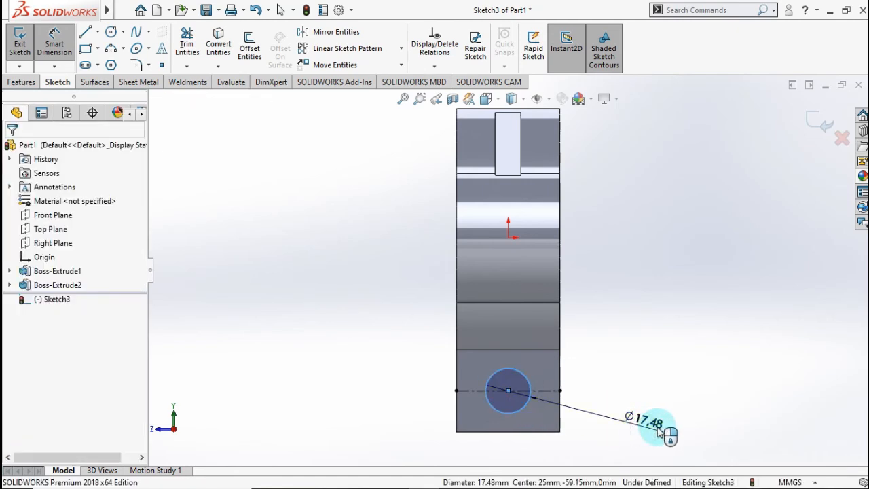
{"action": "left_click", "coordinate": [657, 432]}
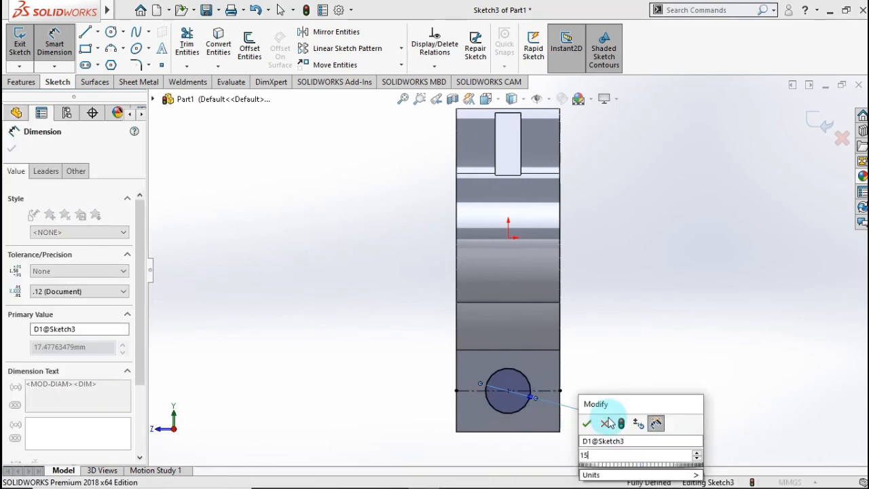
{"action": "left_click", "coordinate": [588, 422]}
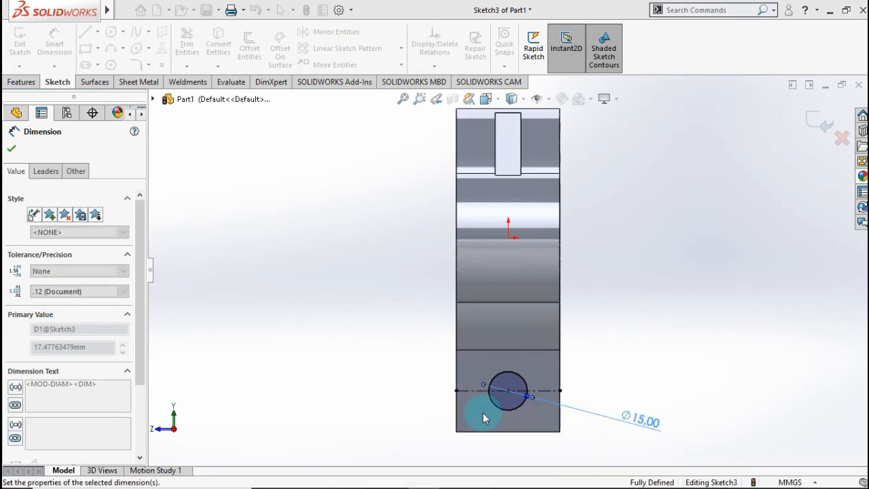
Cut-extrude the circle sketch through both lugs with the Through All end condition
{"action": "left_click", "coordinate": [12, 83]}
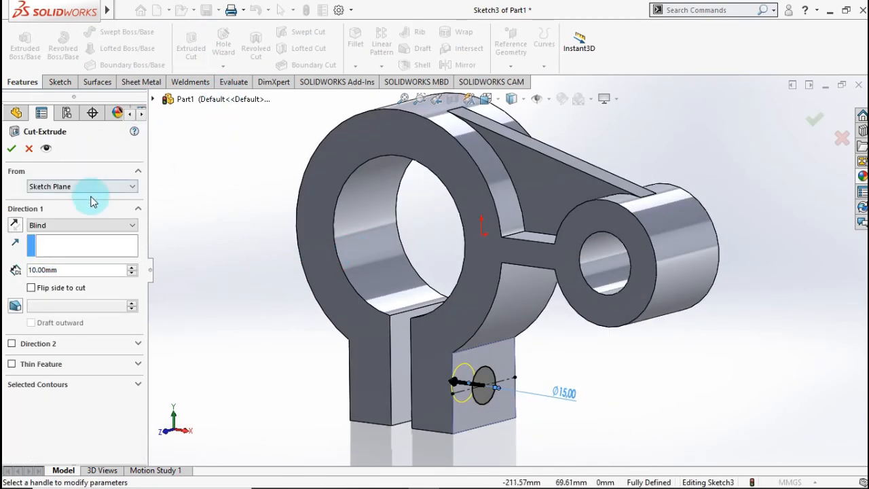
{"action": "left_click", "coordinate": [80, 225]}
{"action": "left_click", "coordinate": [76, 248]}
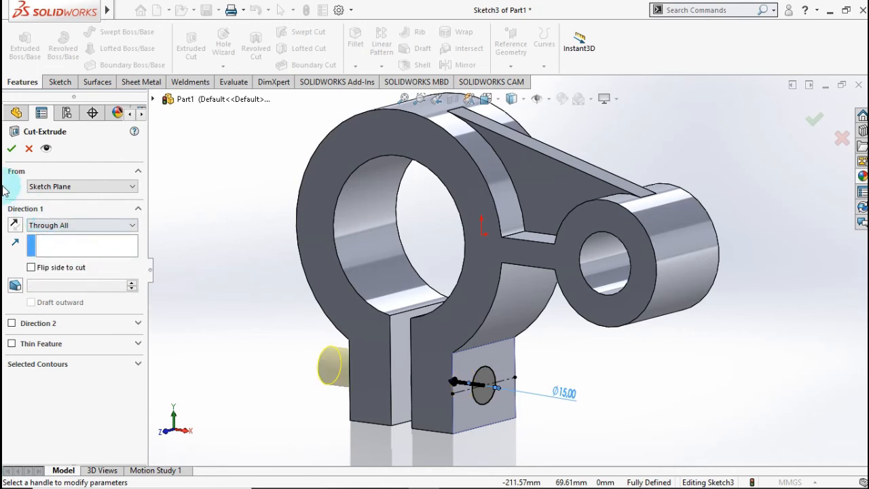
{"action": "left_click", "coordinate": [11, 148]}
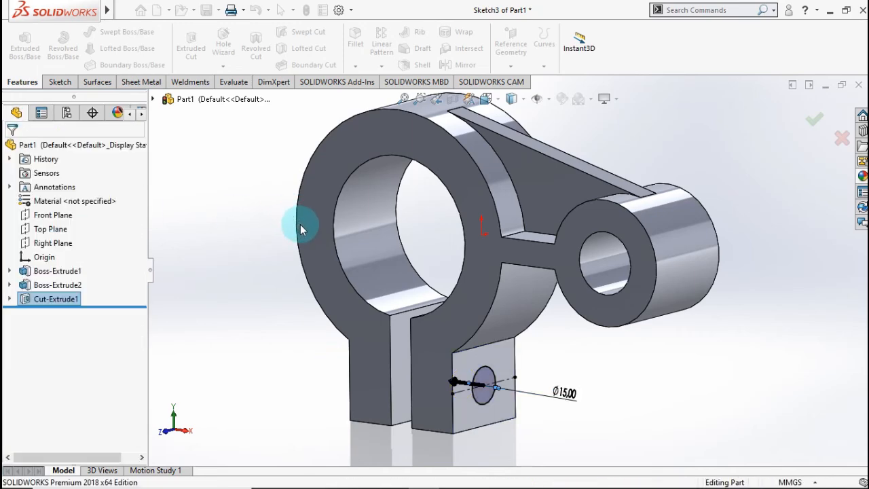
Apply the polished aluminum appearance from the Metal > Aluminum category to the whole part
{"action": "middle_click_drag", "start_coordinate": [308, 229], "coordinate": [672, 186]}
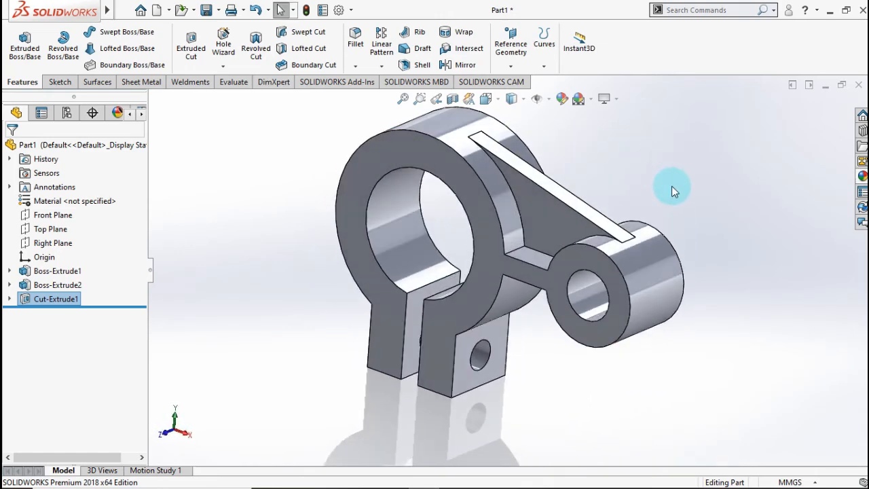
{"action": "key", "text": "ctrl+7"}
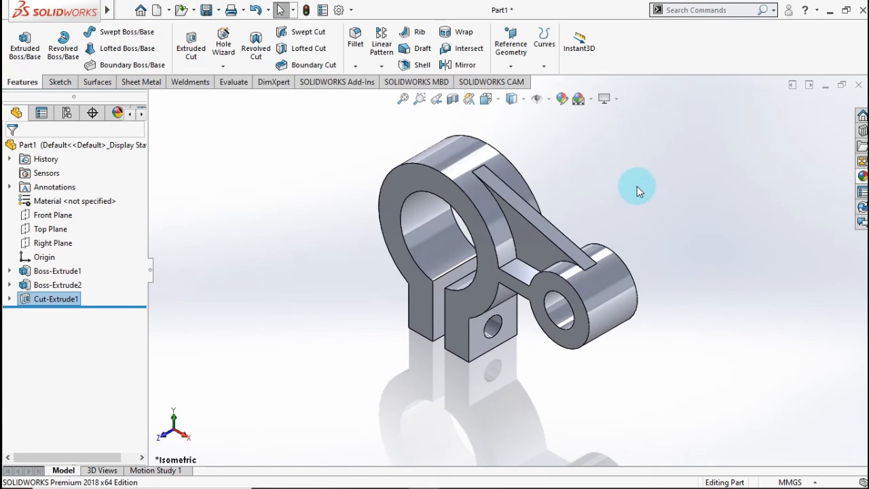
{"action": "left_click", "coordinate": [121, 148]}
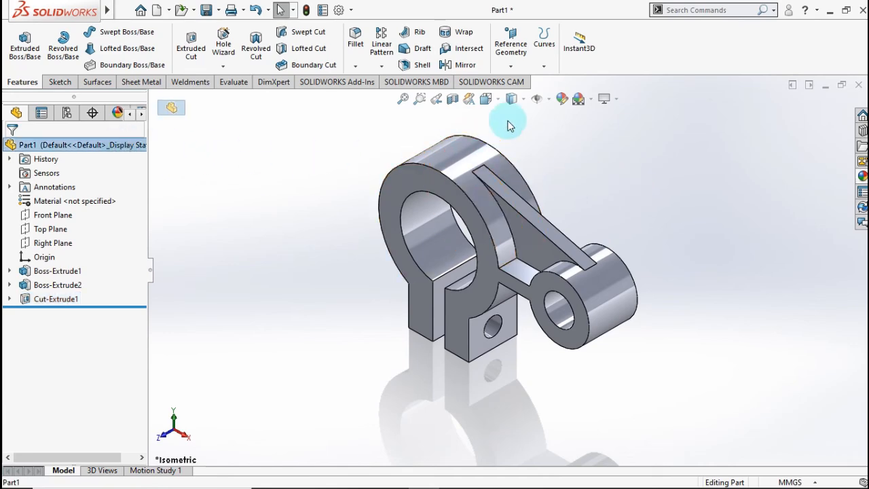
{"action": "left_click", "coordinate": [561, 99]}
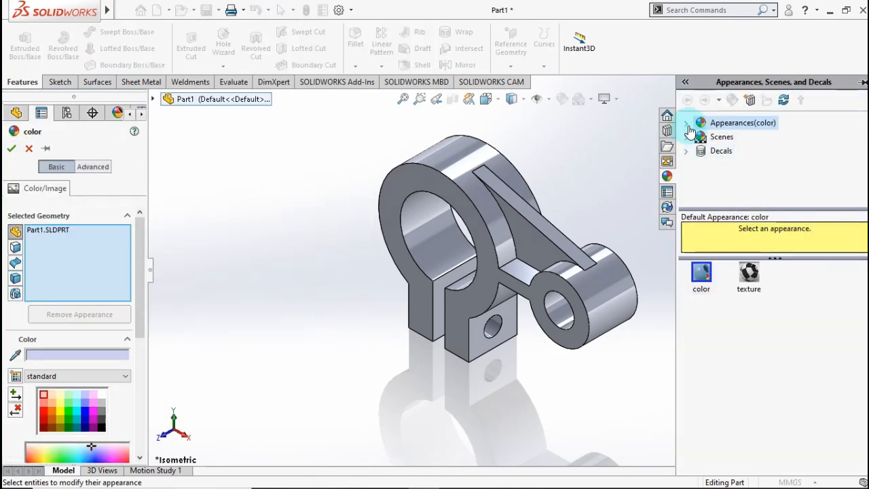
{"action": "left_click", "coordinate": [687, 123]}
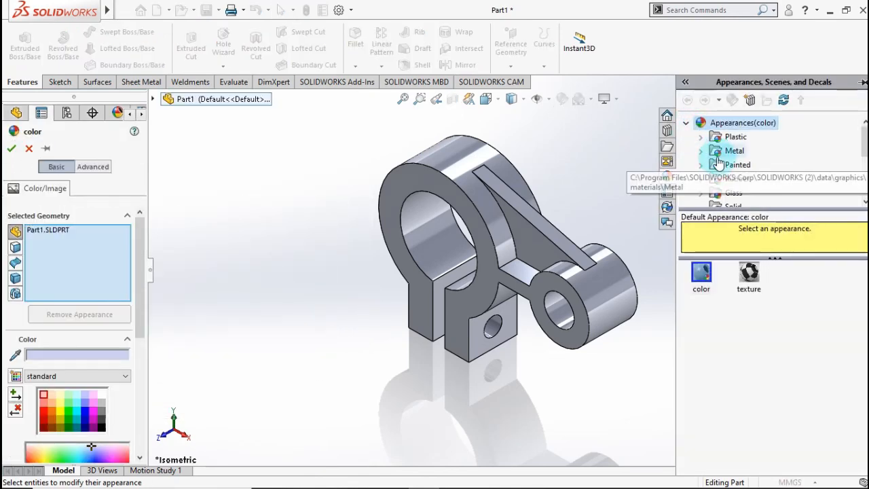
{"action": "left_click", "coordinate": [714, 153]}
{"action": "left_click", "coordinate": [701, 153]}
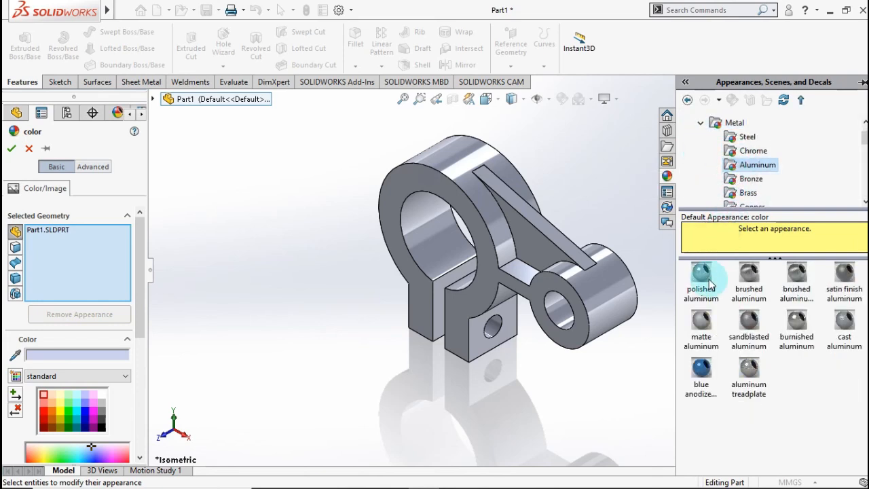
{"action": "left_click", "coordinate": [706, 281]}
{"action": "left_click", "coordinate": [508, 272]}
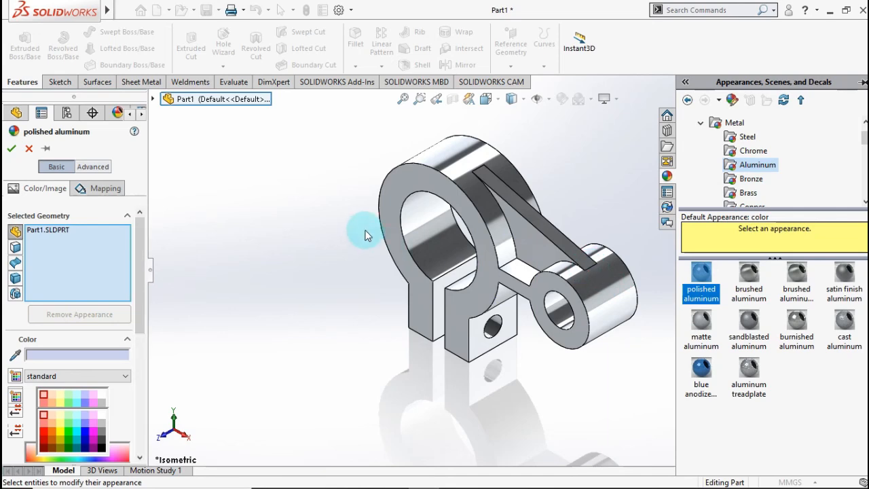
{"action": "left_click", "coordinate": [12, 148]}
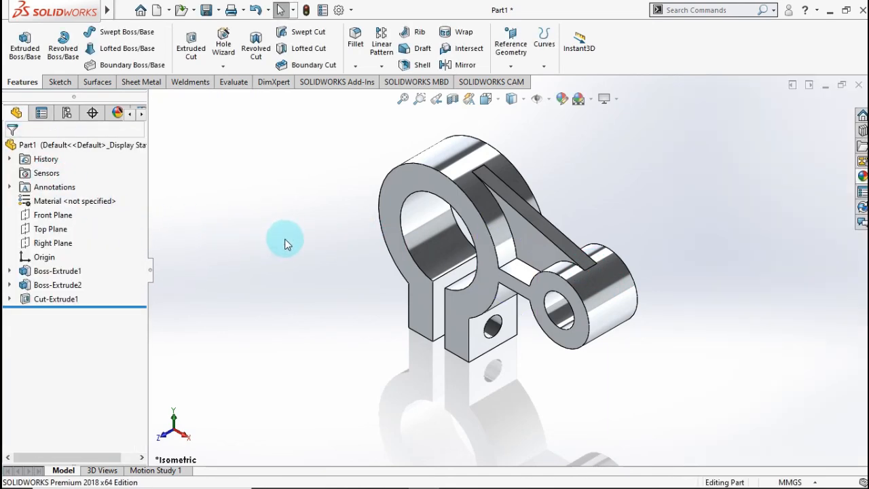
{"action": "mouse_move", "coordinate": [285, 243]}
{"action": "middle_mouse_down"}
{"action": "mouse_move", "coordinate": [320, 210]}
{"action": "mouse_move", "coordinate": [275, 232]}
{"action": "middle_mouse_up"}
{"action": "key", "text": "ctrl+7"}
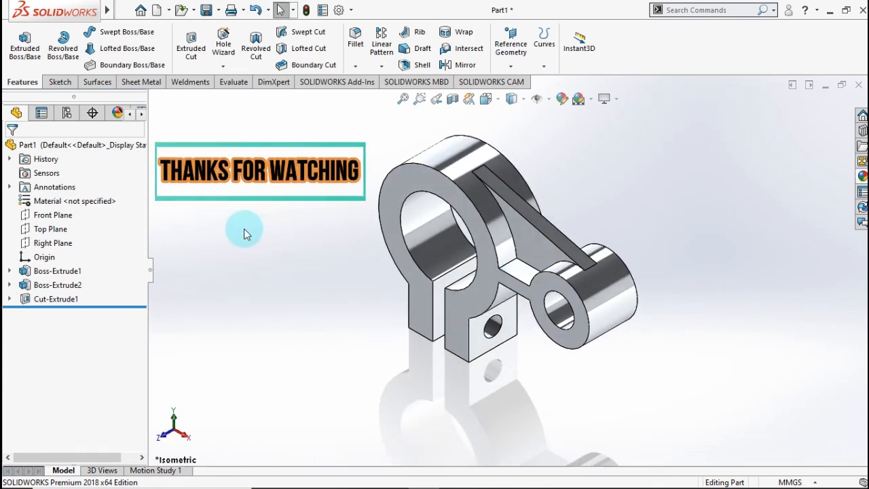
{"action": "left_click_drag", "start_coordinate": [175, 138], "coordinate": [351, 408]}
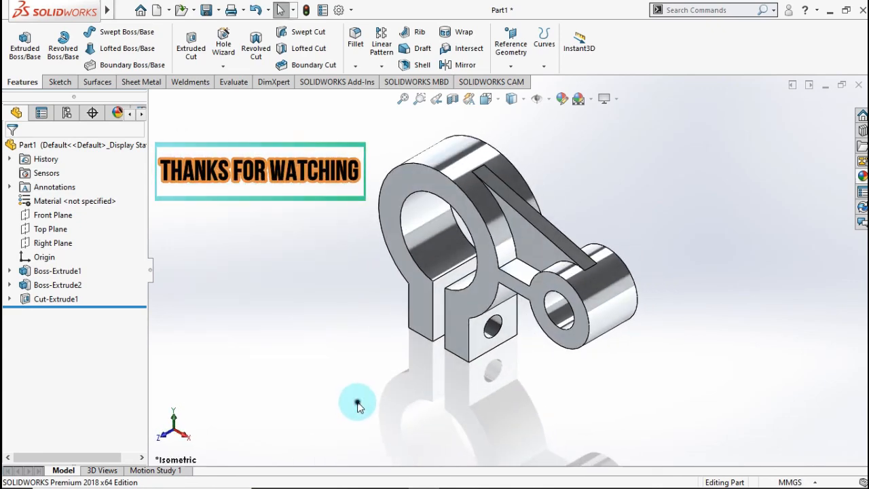